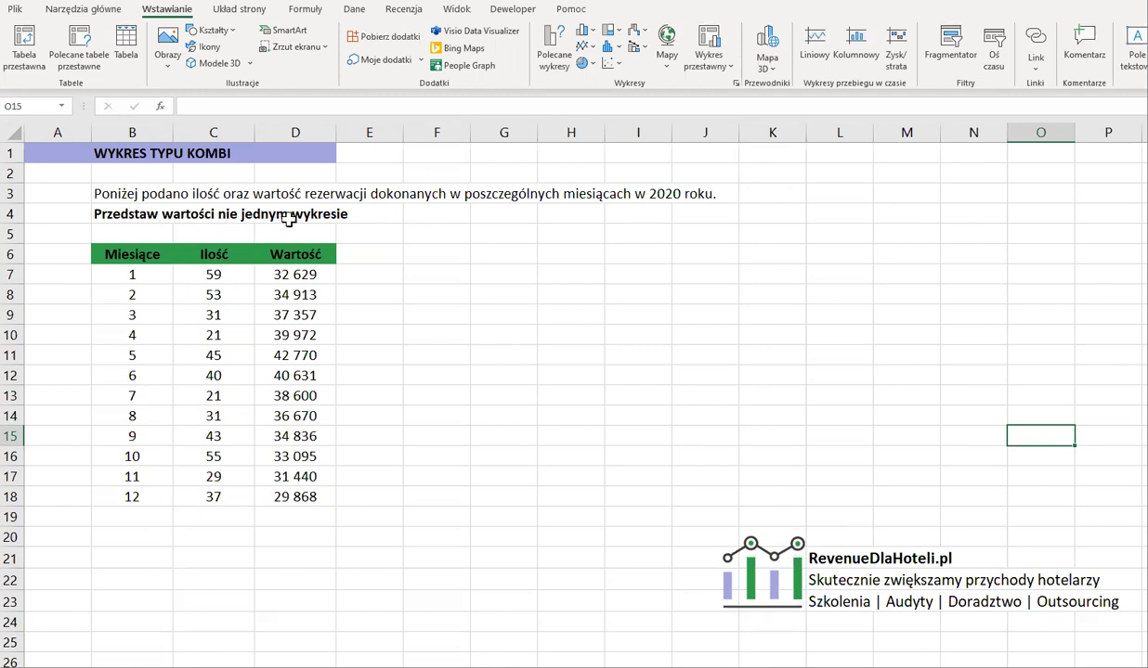
- Select the monthly table's Miesiące, Ilość and Wartość columns, then leave an empty cell active
click(148, 253)
mouse_move(149, 253)
mouse_down()
mouse_move(305, 435)
mouse_move(304, 497)
mouse_up()
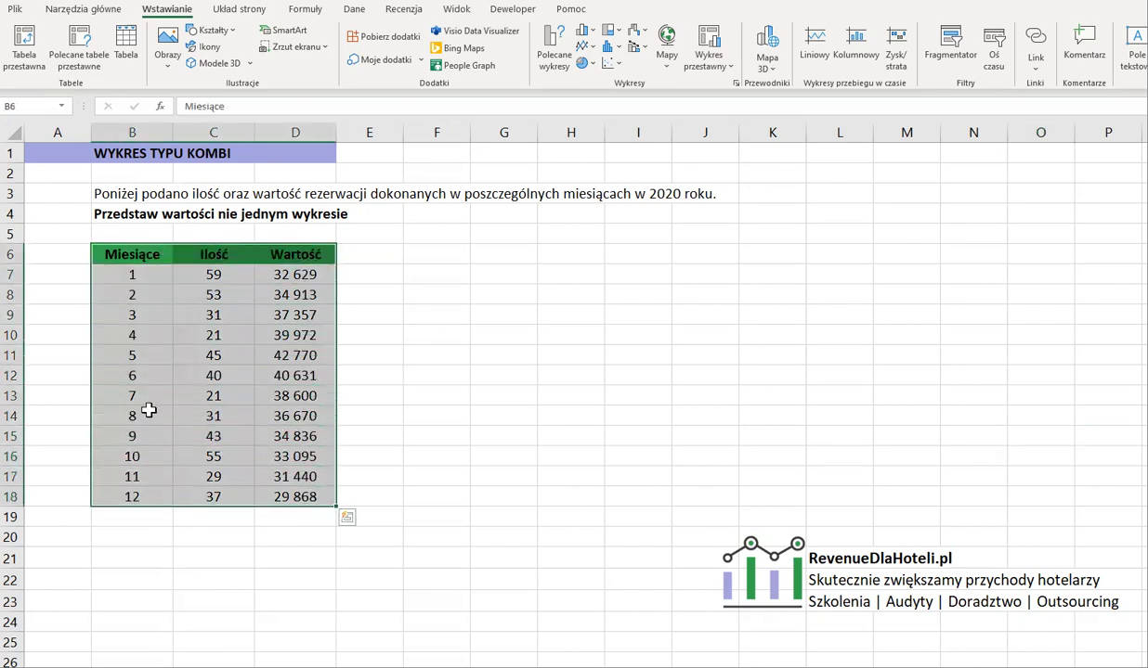
drag(145, 260, 156, 487)
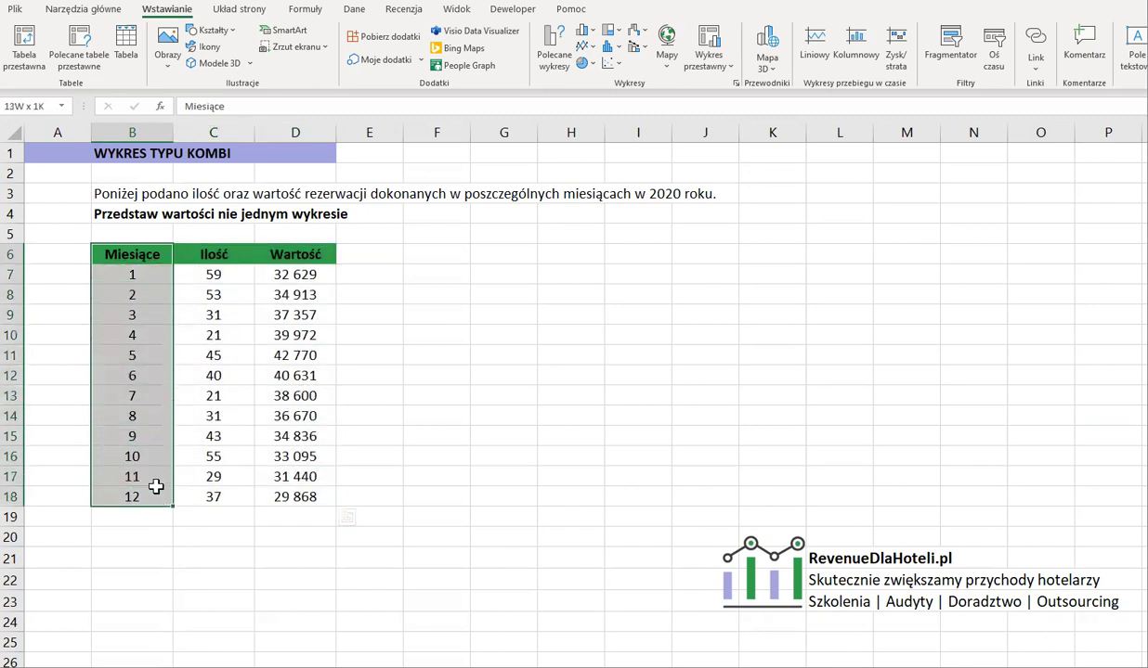
click(229, 258)
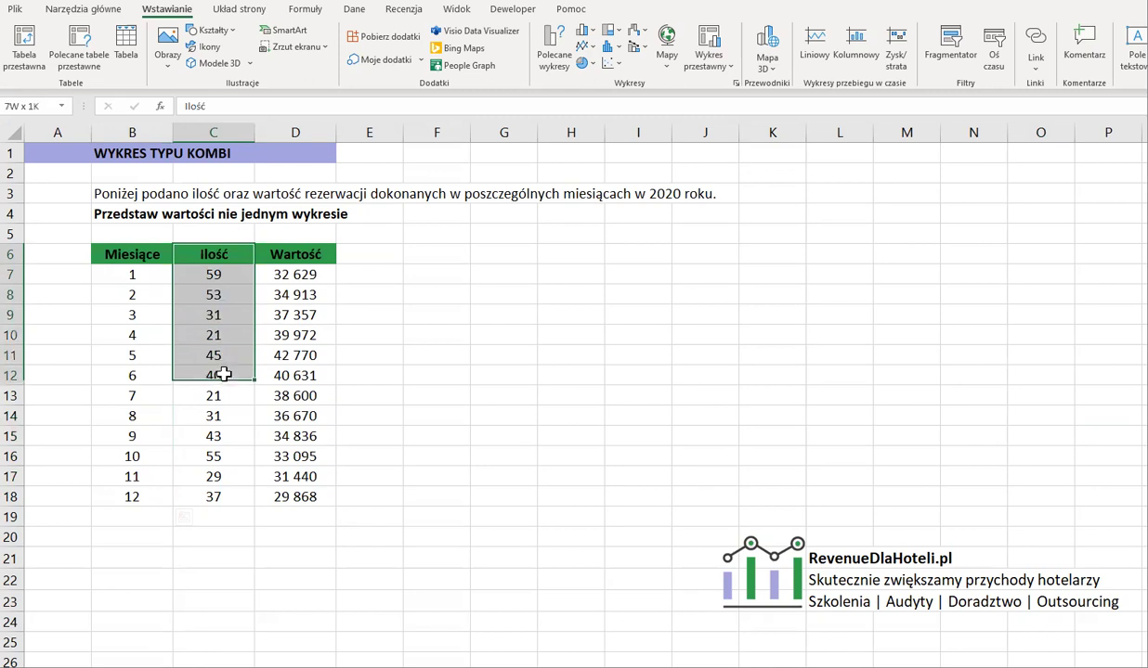
drag(230, 258, 223, 498)
drag(310, 256, 305, 495)
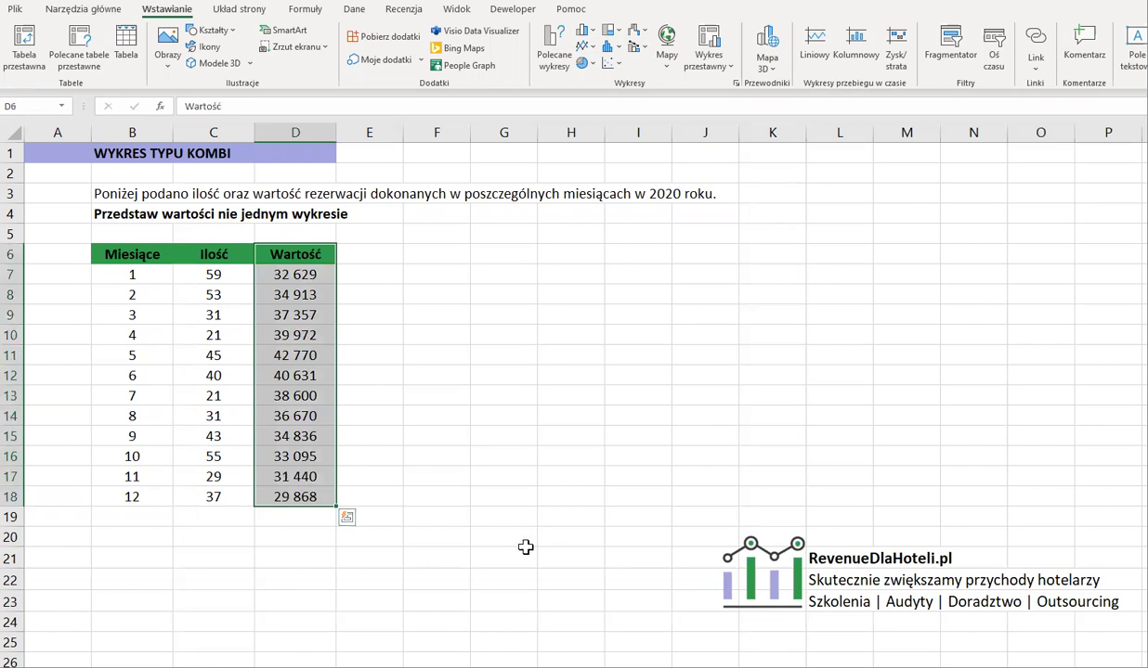
click(526, 548)
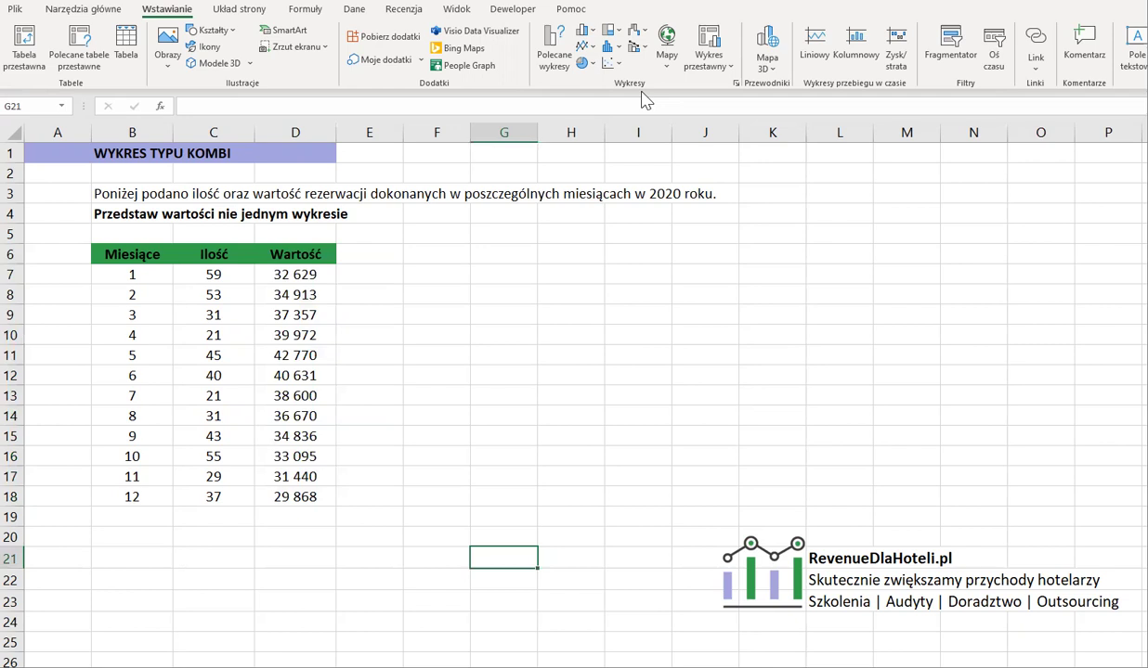
- Insert a blank 2D line chart, then resize and place it beside the monthly table
click(592, 52)
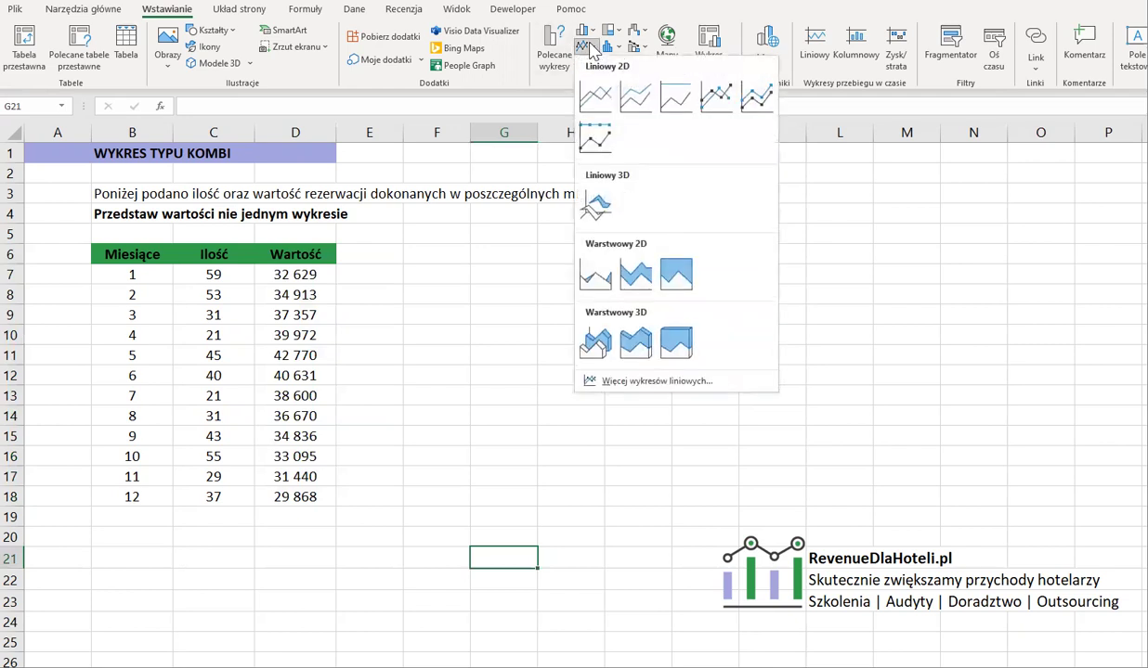
click(595, 97)
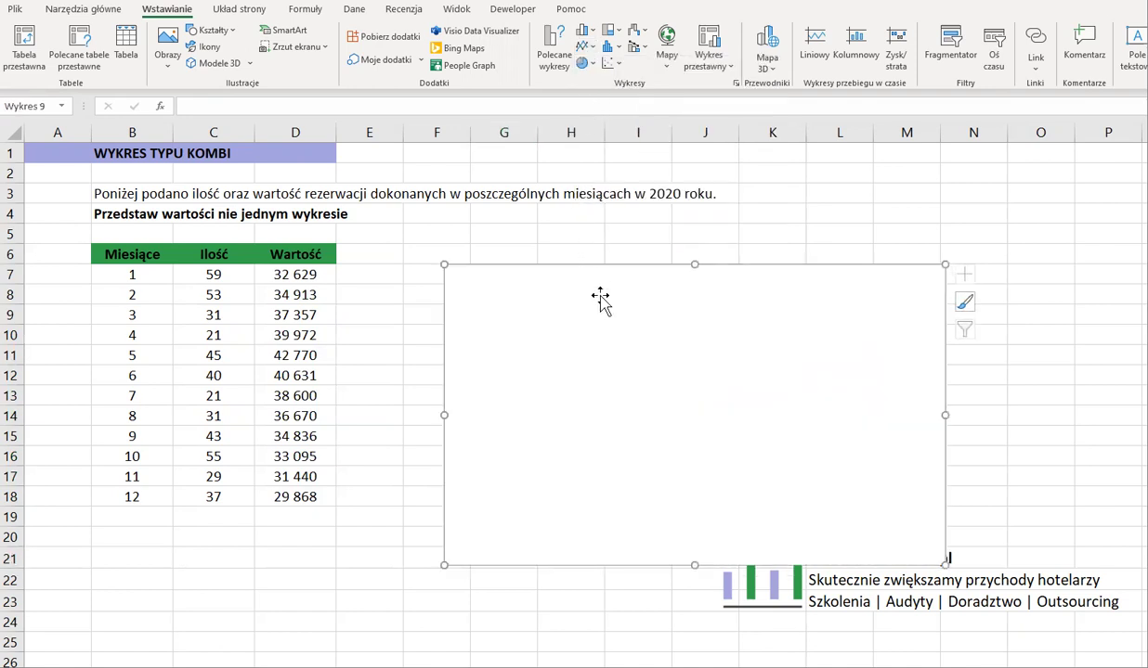
drag(608, 309, 557, 271)
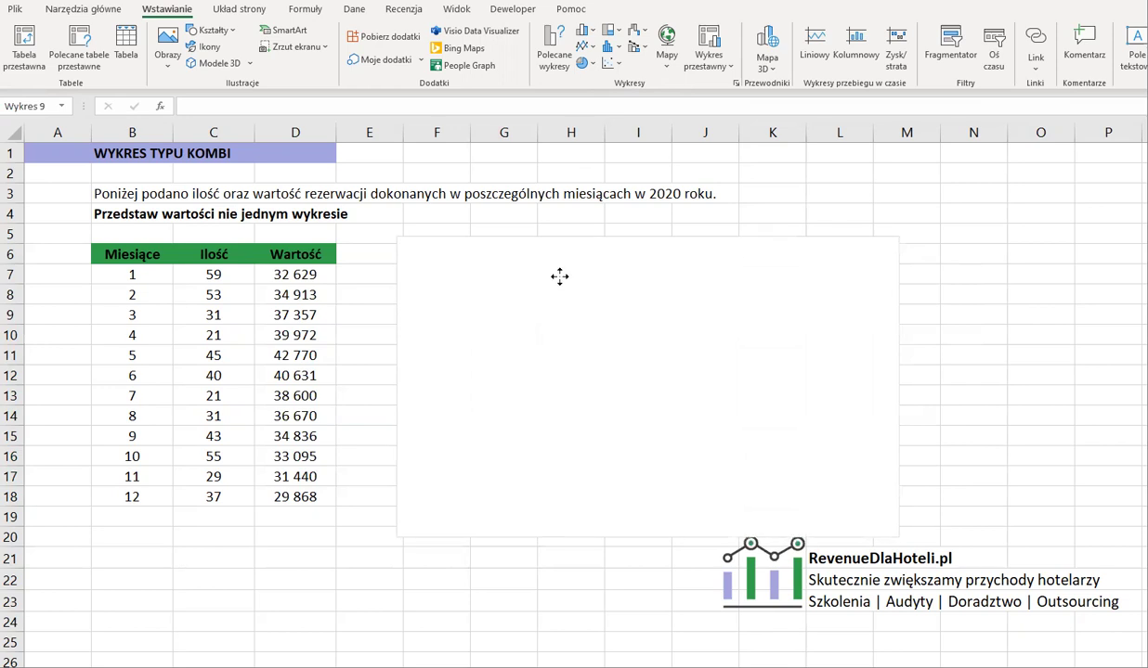
drag(893, 525, 835, 491)
drag(612, 302, 605, 314)
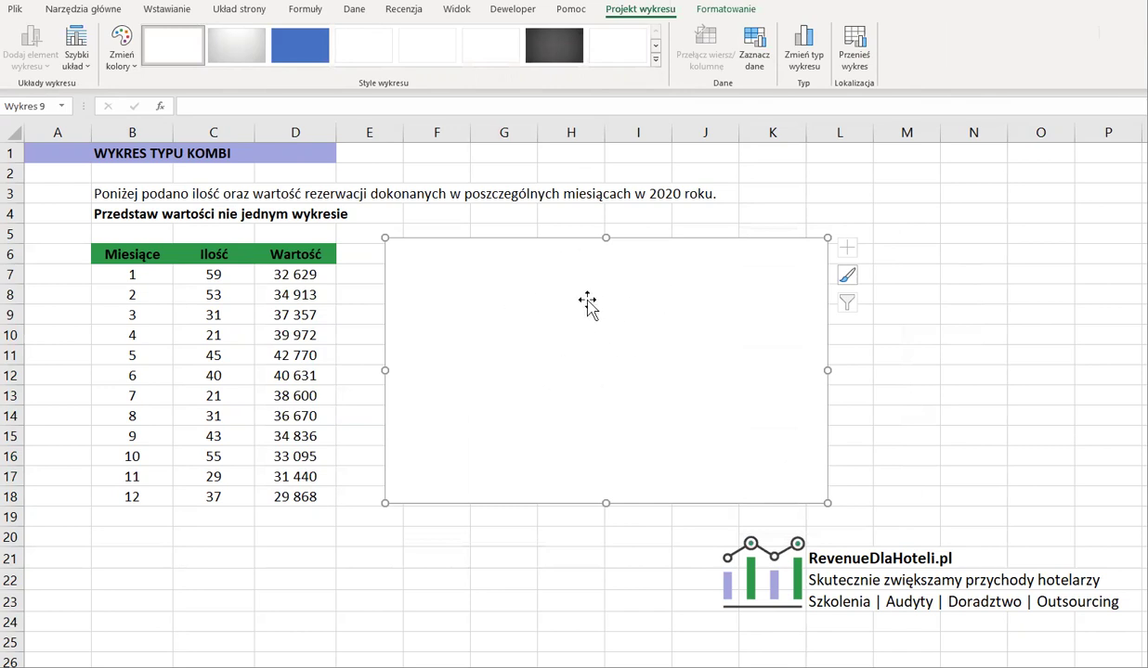
- In the chart's Select Data source, add a series named Ilość with values C7:C18
right_click(590, 307)
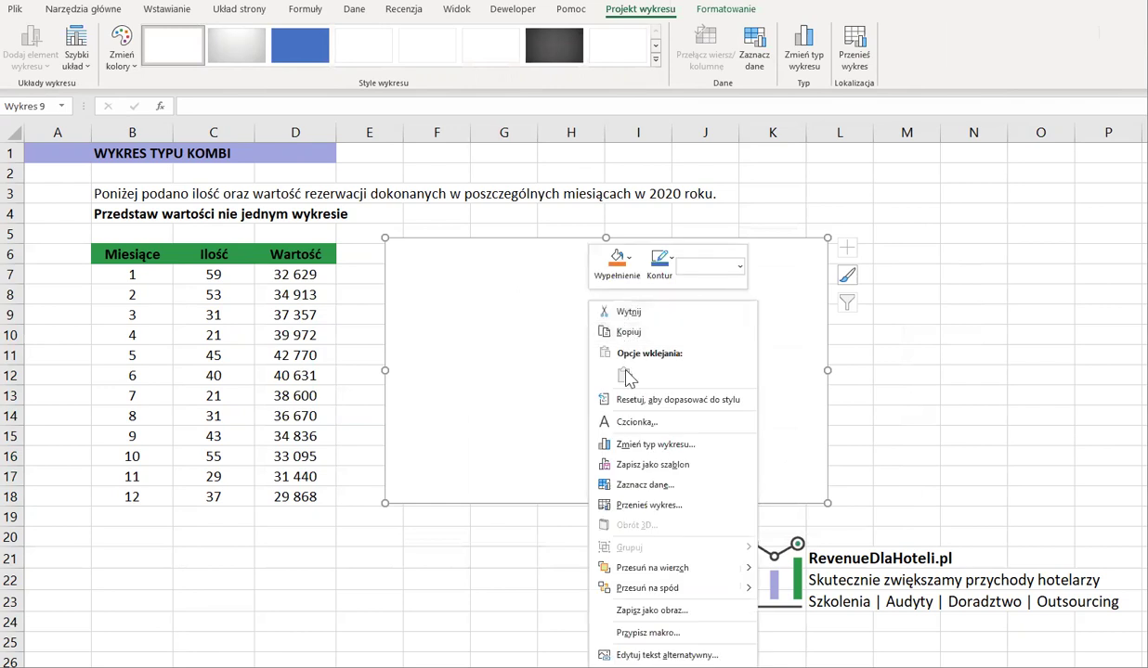
click(637, 486)
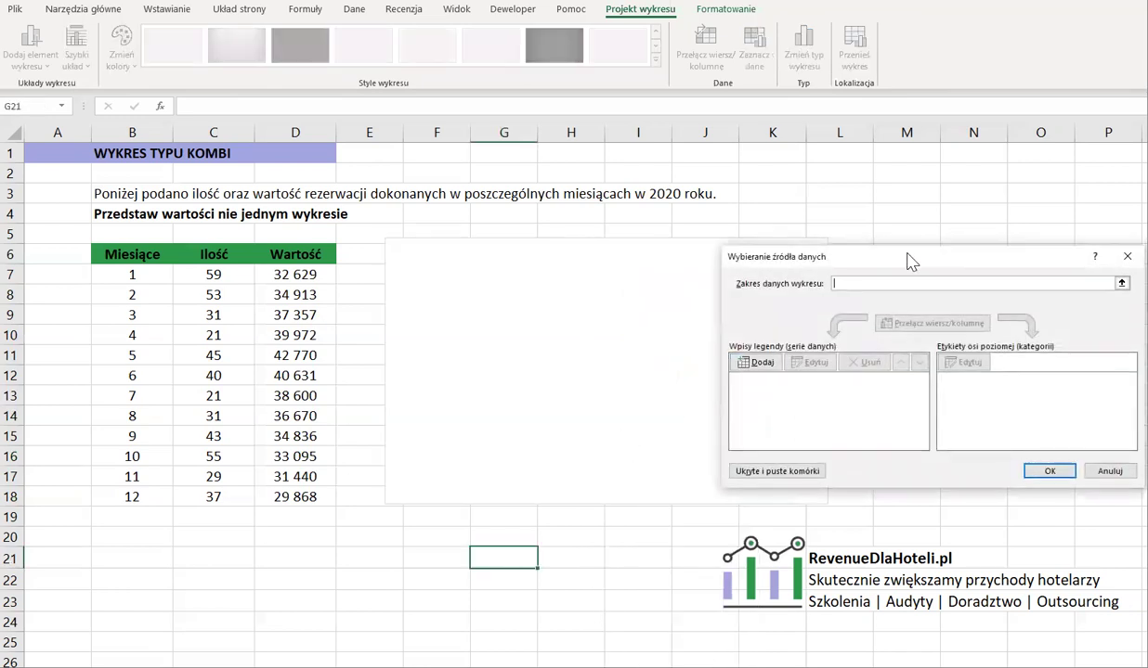
drag(910, 262, 777, 238)
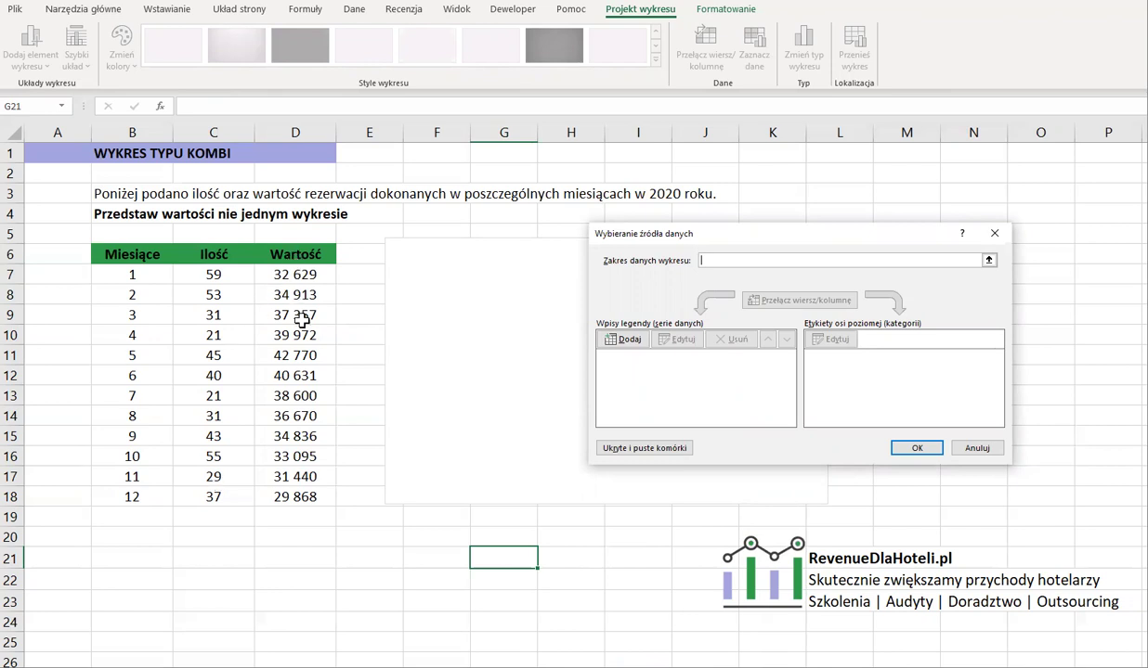
click(629, 340)
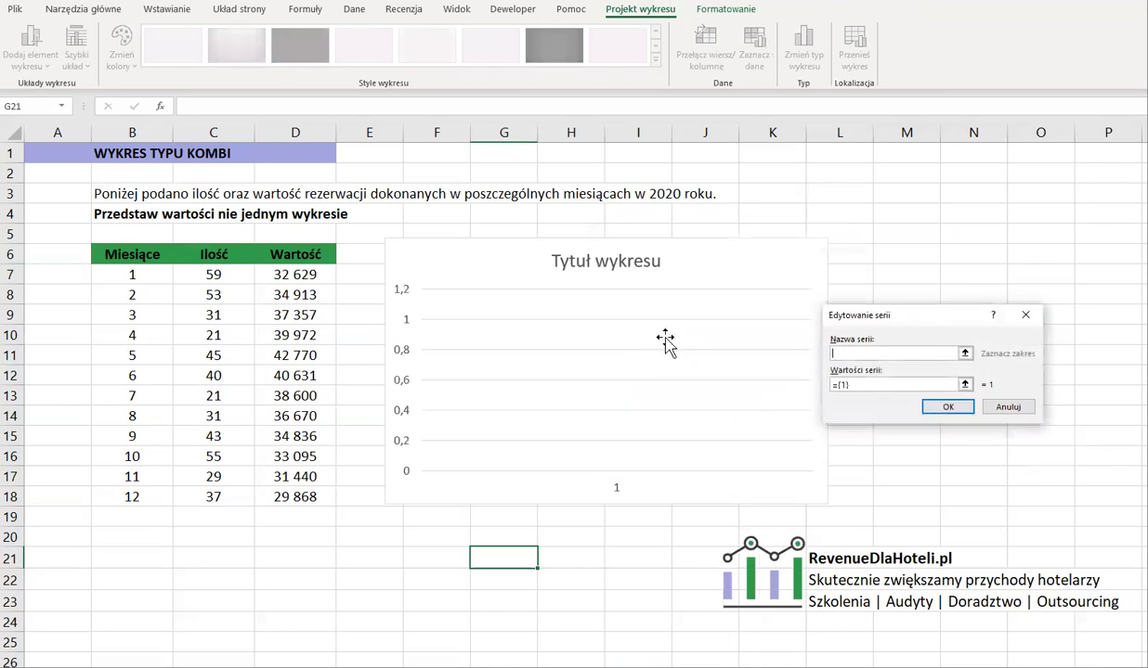
drag(894, 322, 762, 320)
text(Ilość)
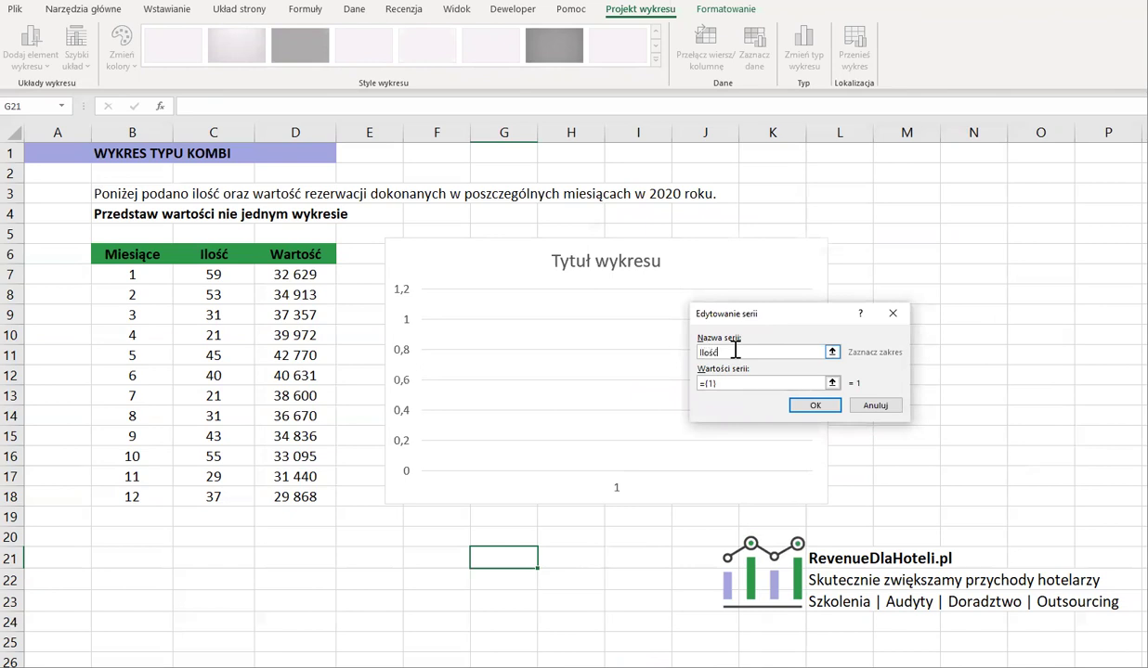
click(832, 383)
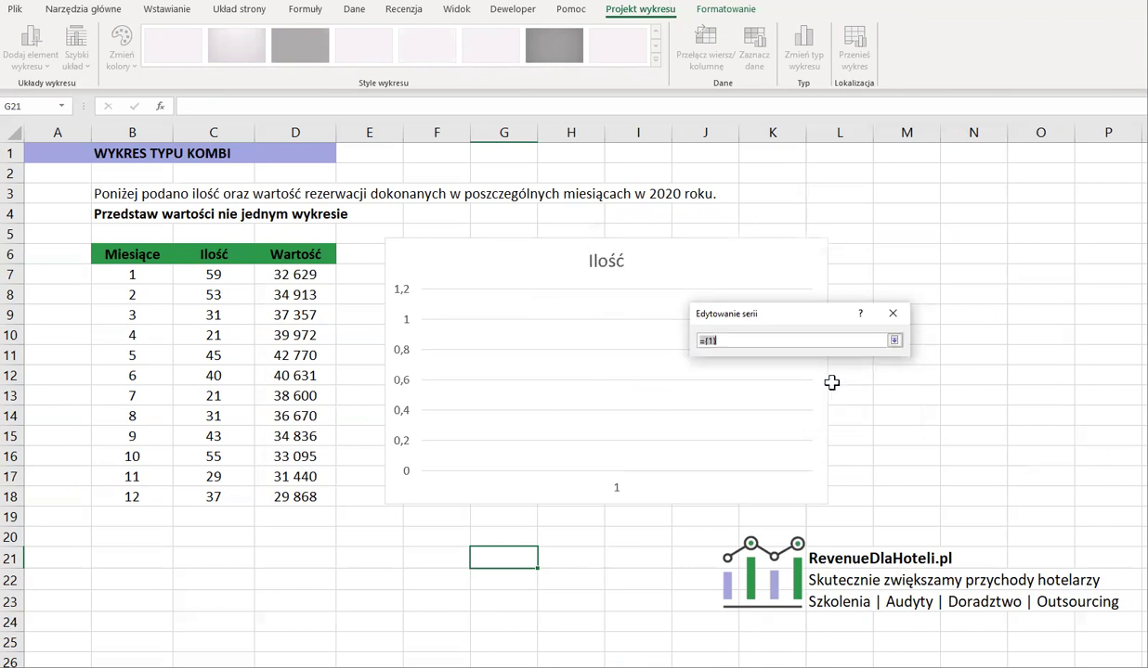
drag(216, 269, 231, 489)
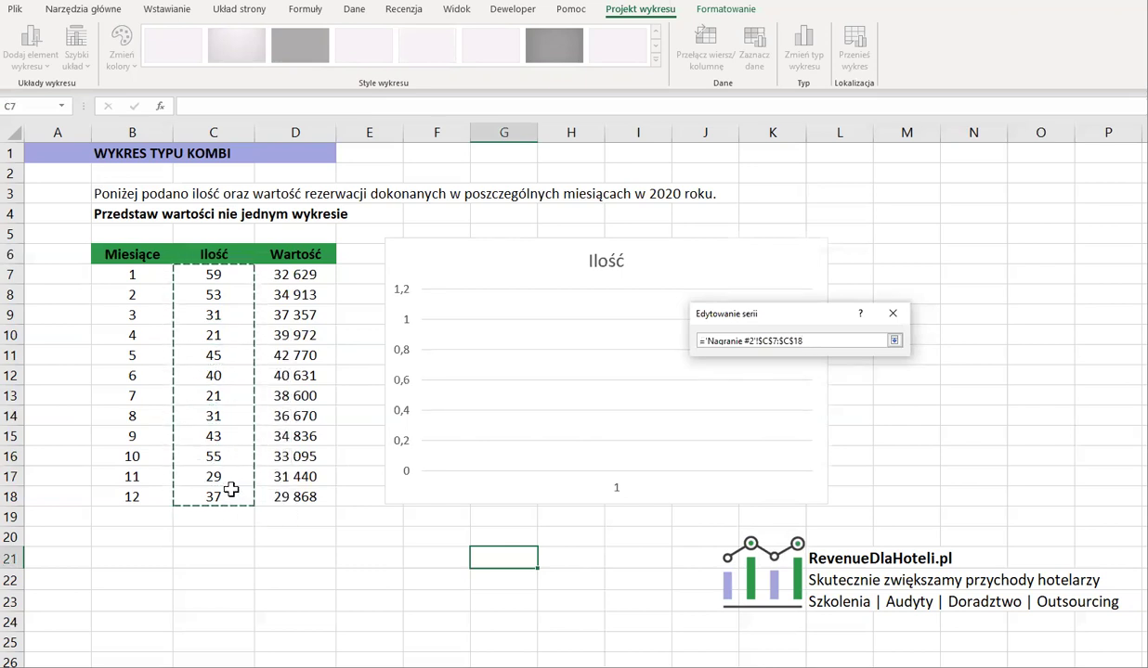
drag(231, 489, 231, 490)
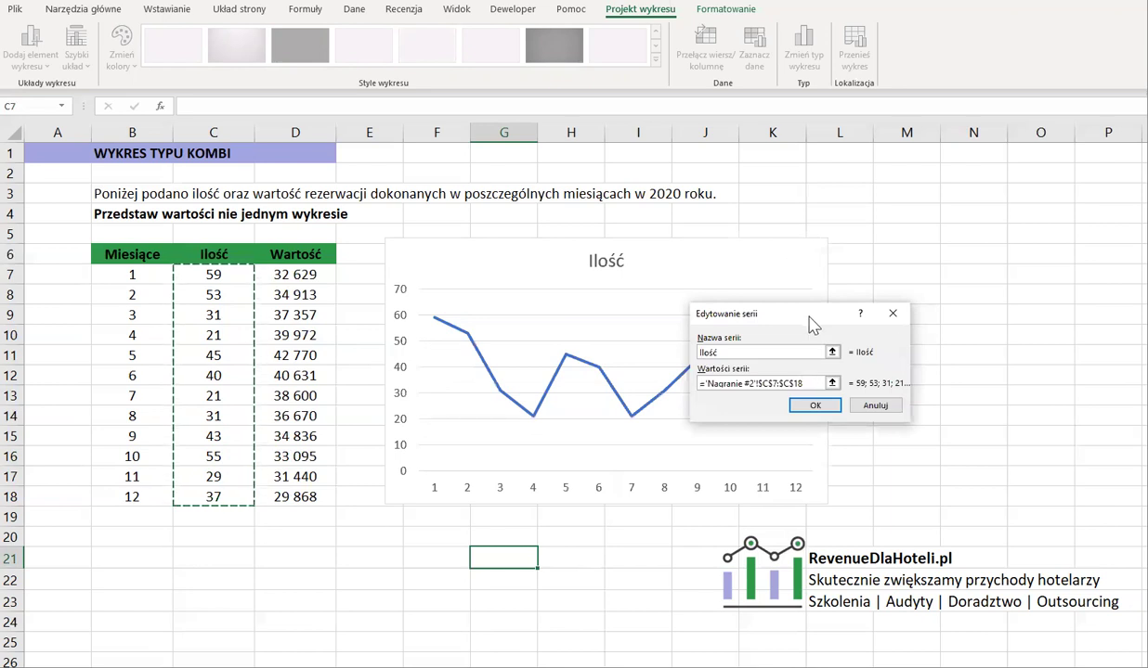
drag(810, 323, 926, 312)
click(931, 393)
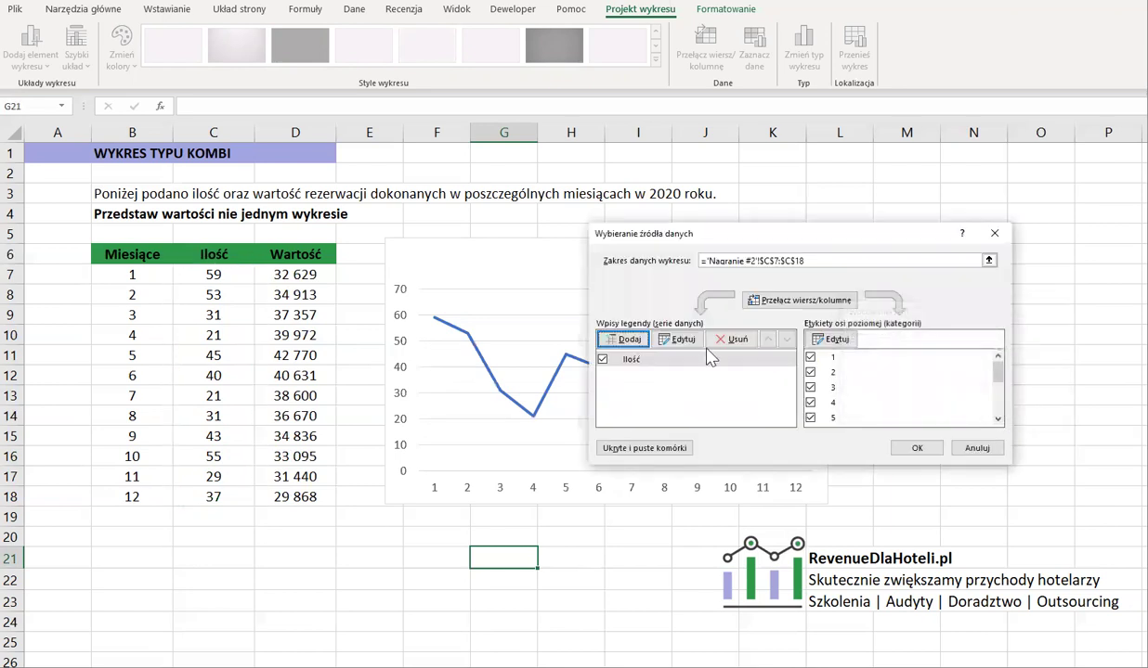
- Add the Wartość series with values D7:D18 and close the data source dialog
drag(773, 247, 1064, 272)
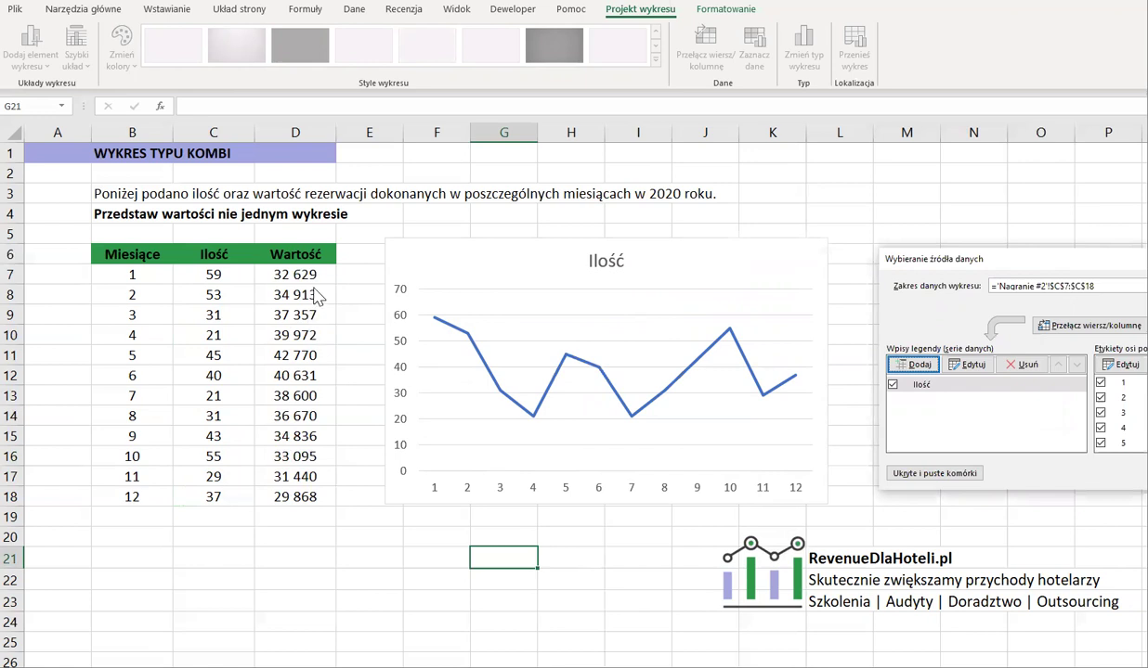
click(919, 365)
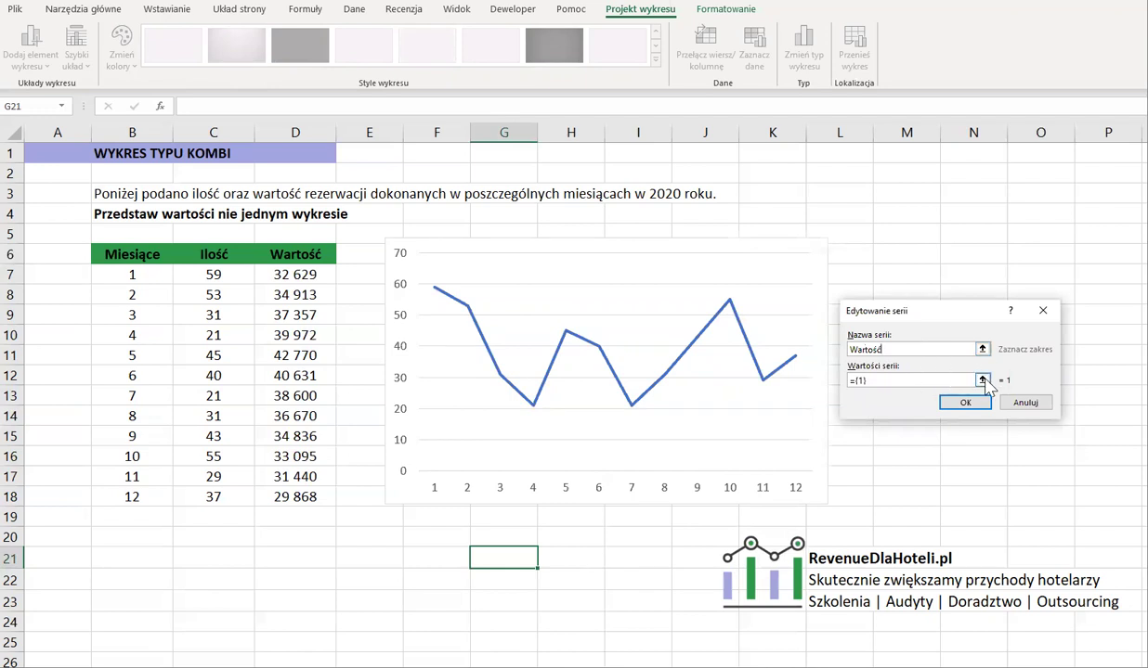
click(981, 382)
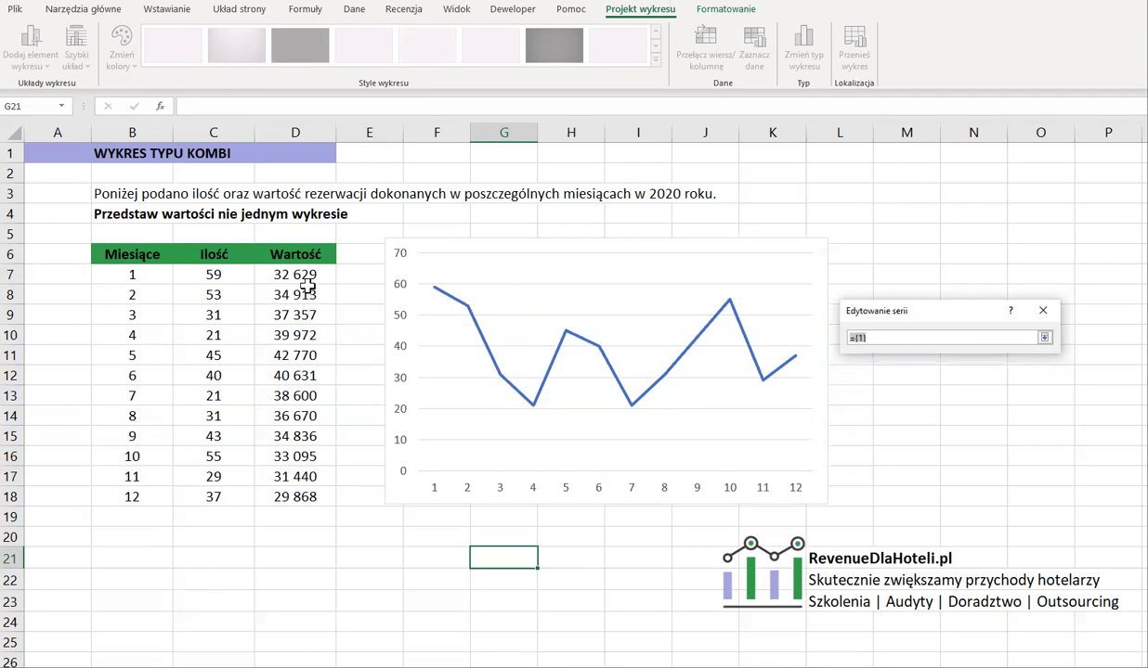
drag(306, 275, 311, 493)
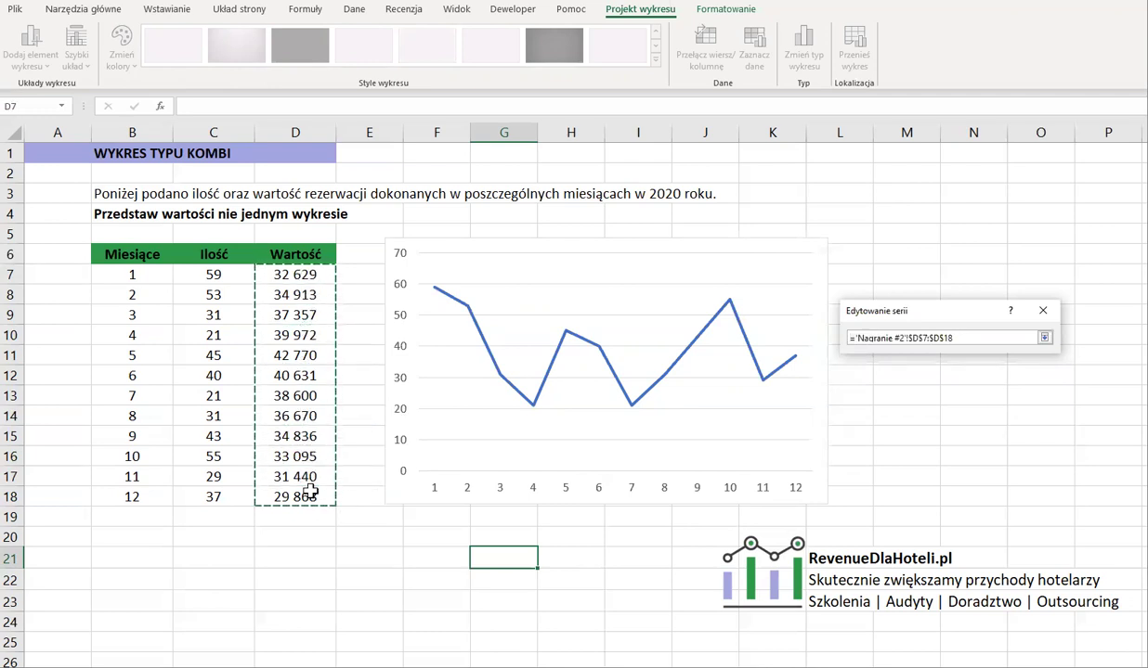
key(Return)
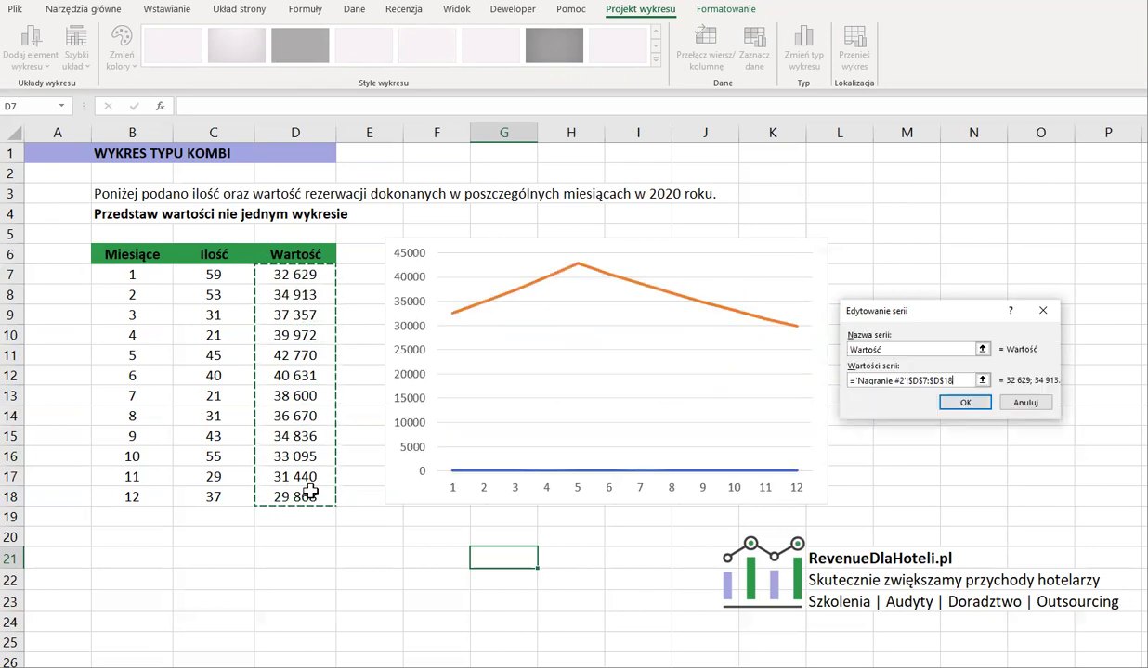
click(965, 402)
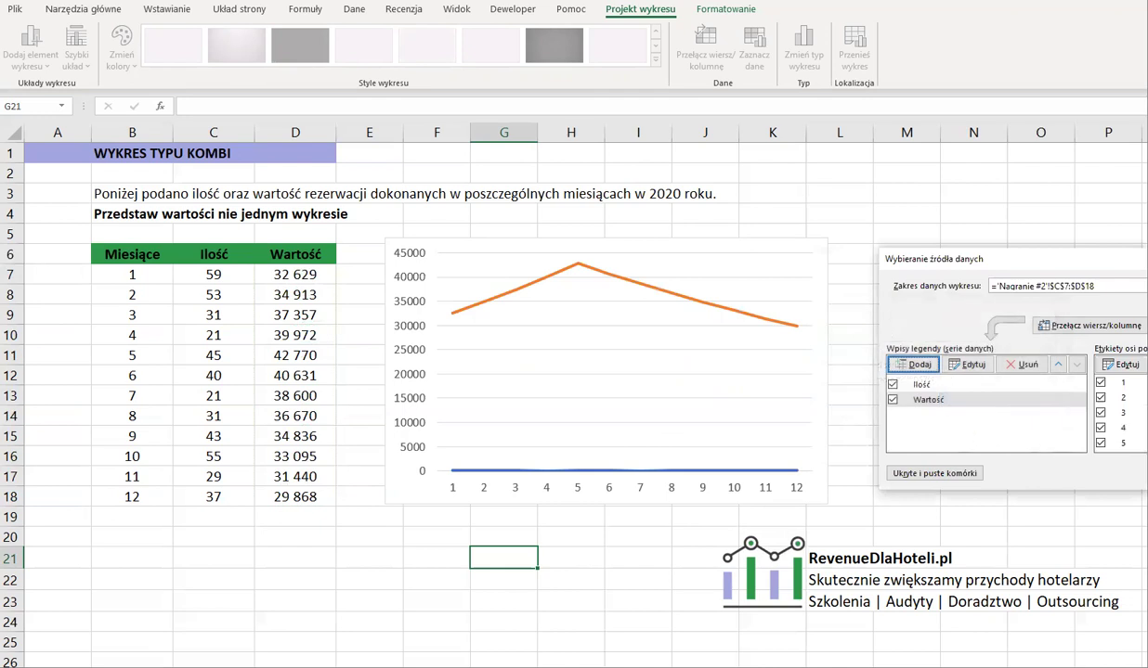
key(Return)
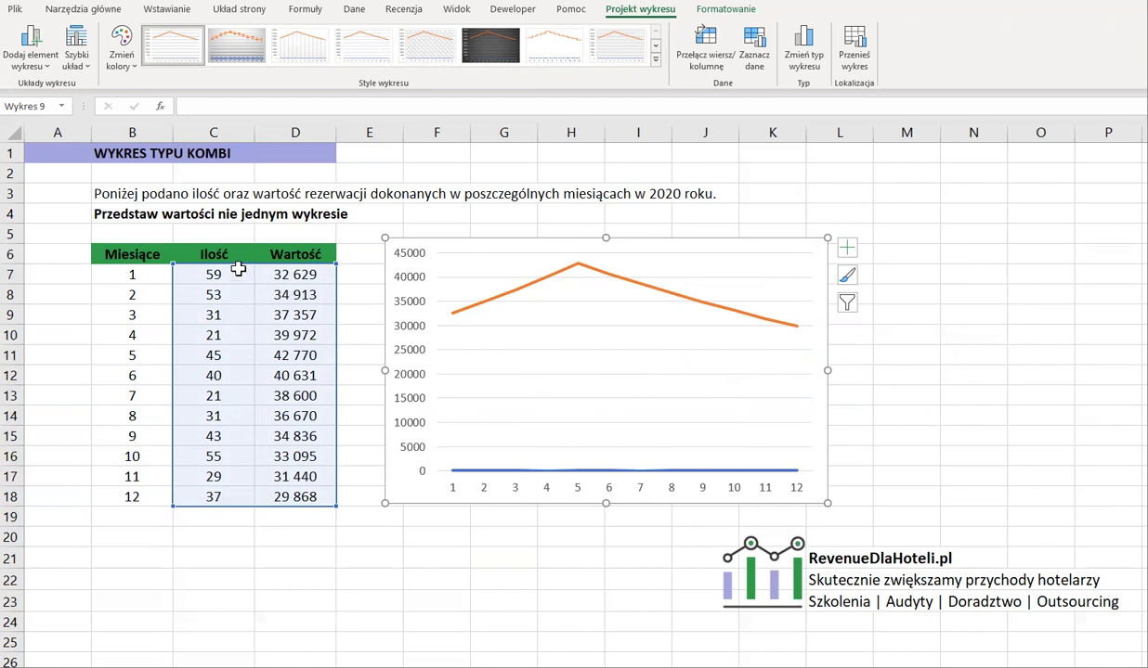
mouse_move(239, 271)
mouse_down()
mouse_move(222, 343)
mouse_move(216, 497)
mouse_up()
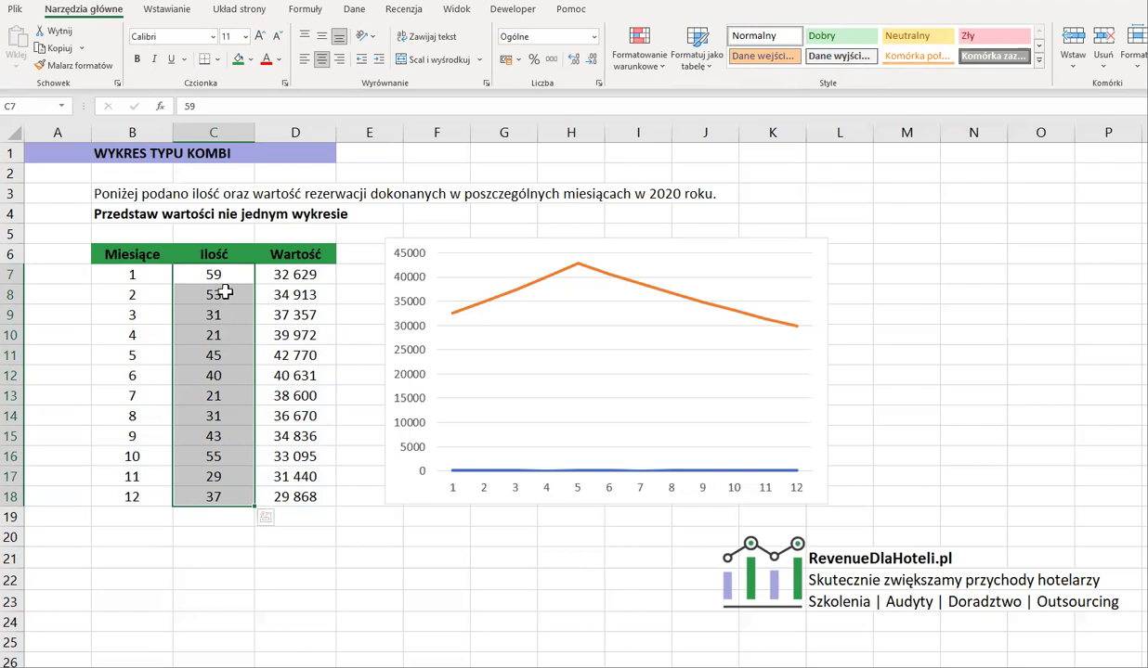
drag(305, 275, 303, 493)
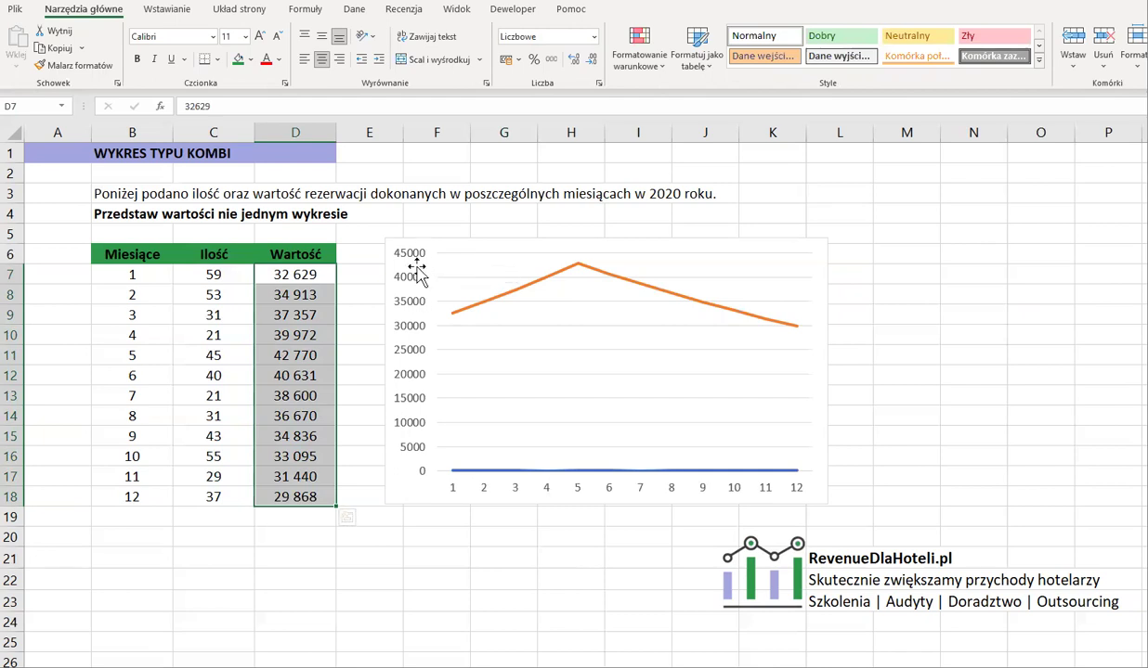
drag(314, 255, 307, 498)
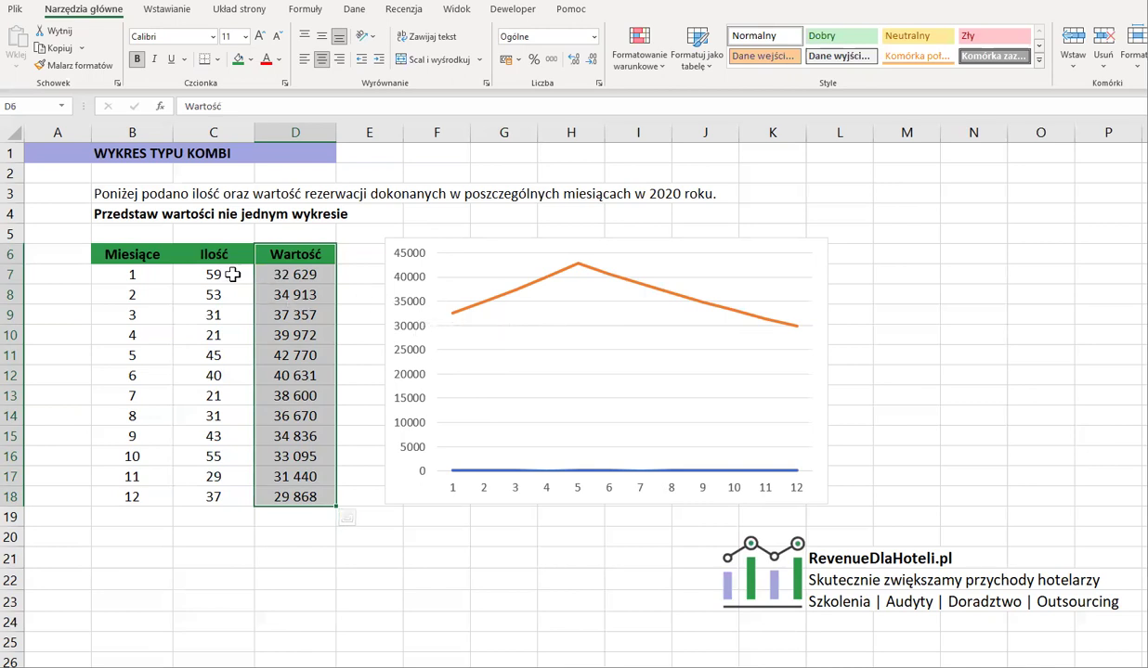
drag(229, 255, 225, 492)
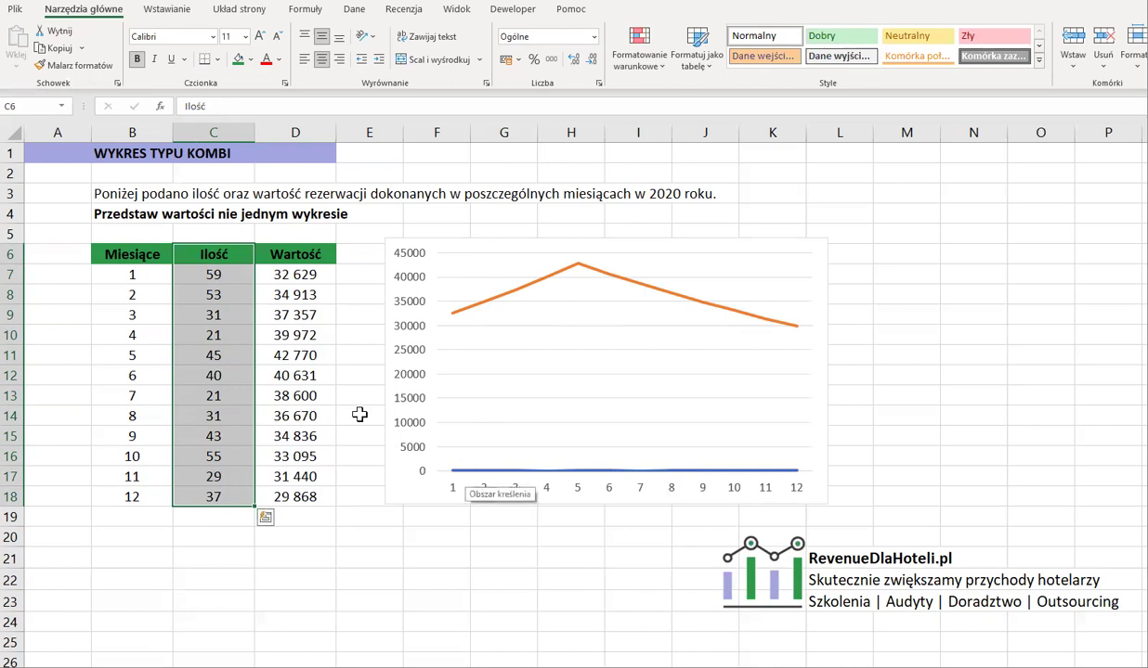
drag(219, 274, 232, 495)
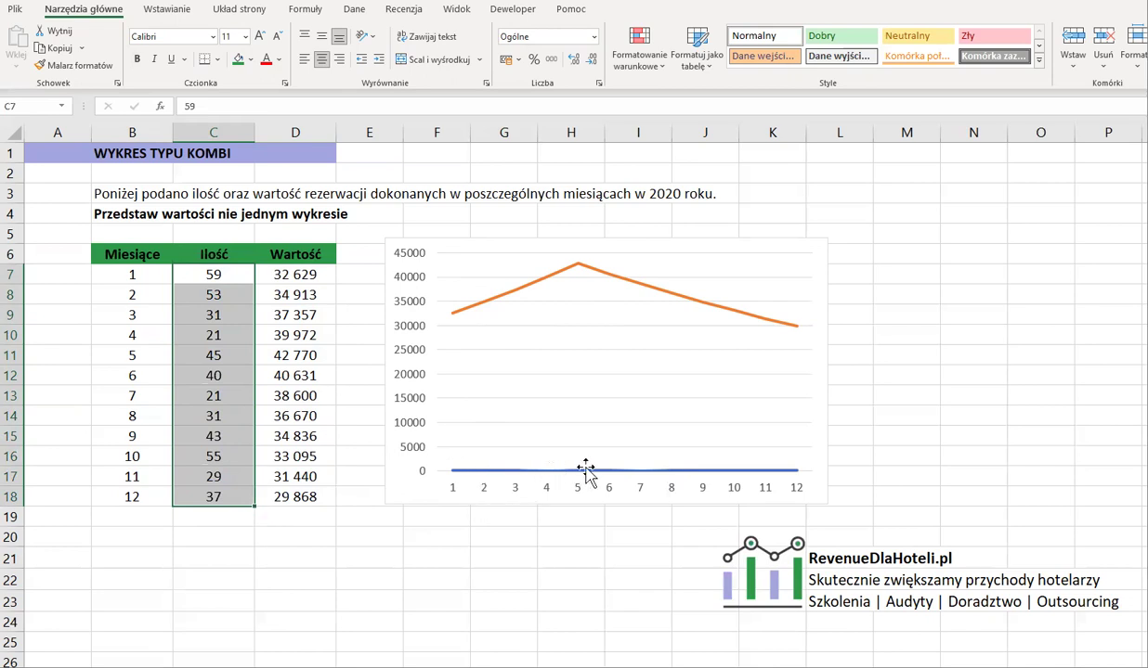
mouse_move(511, 471)
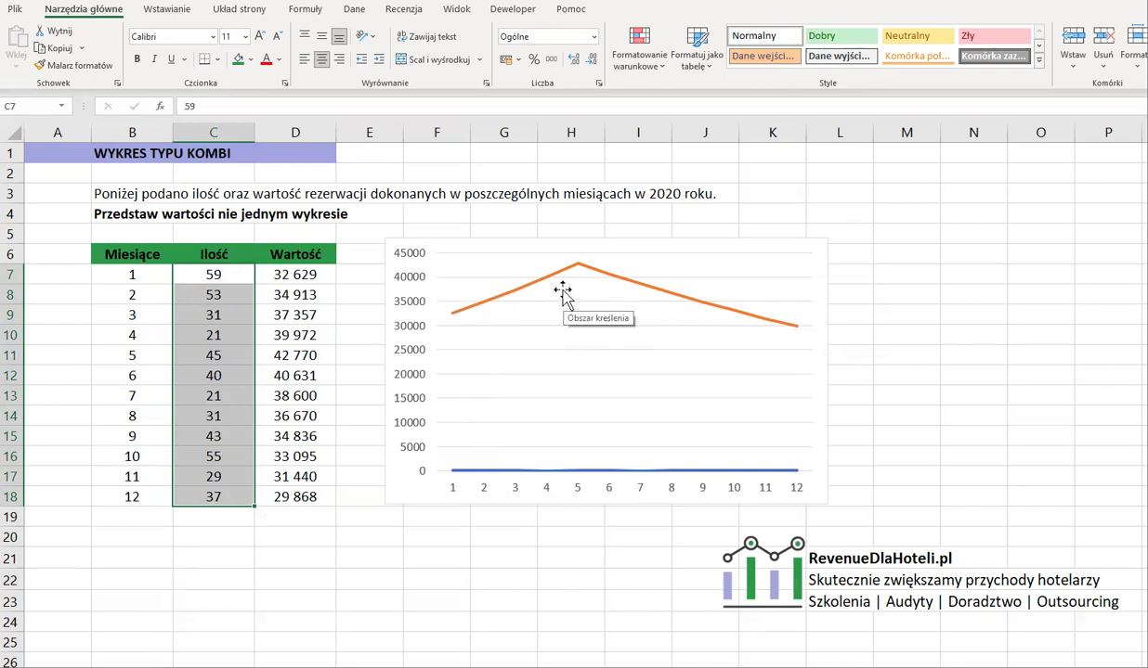
click(651, 311)
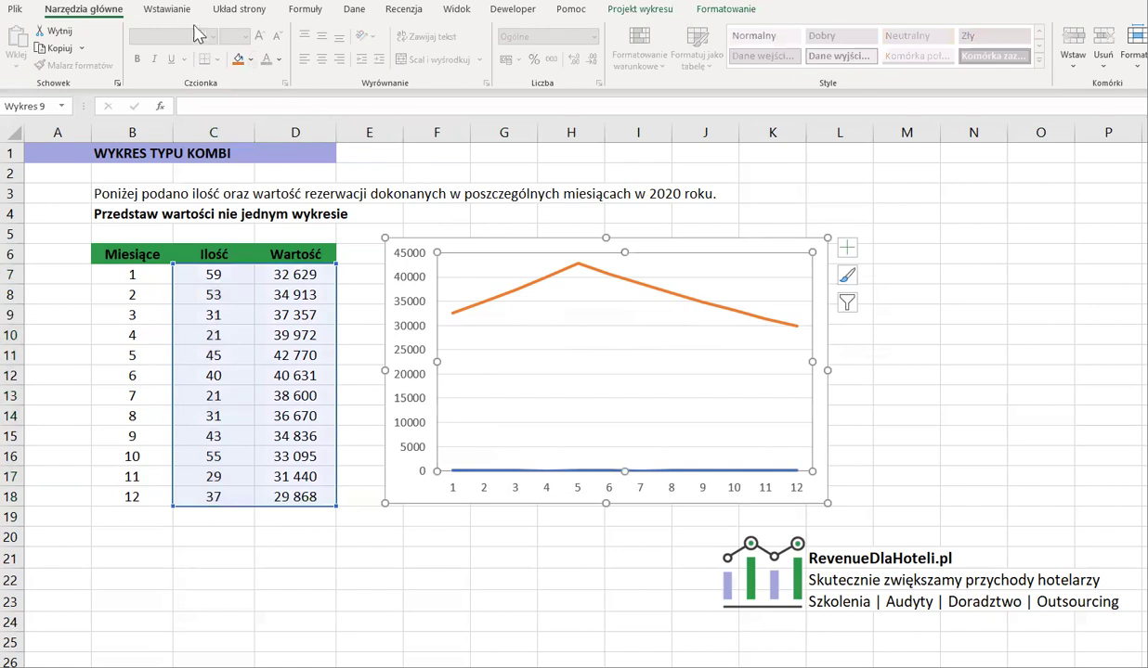
- Open the Change Chart Type dialog from Insert's Charts launcher and move it off the table
click(169, 9)
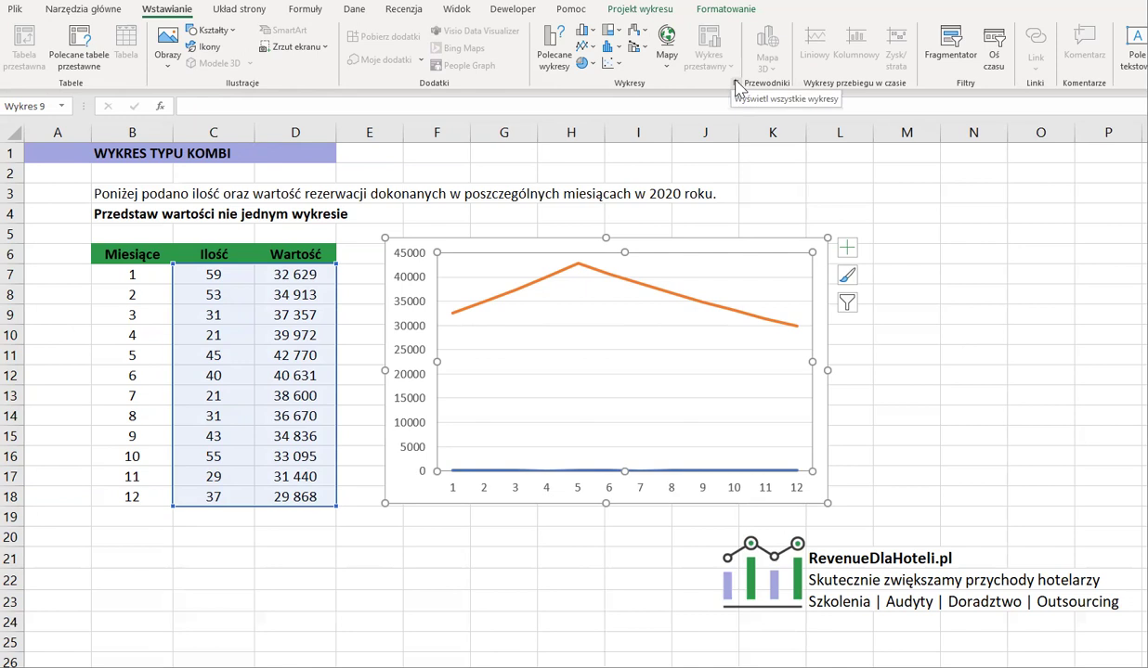
click(735, 83)
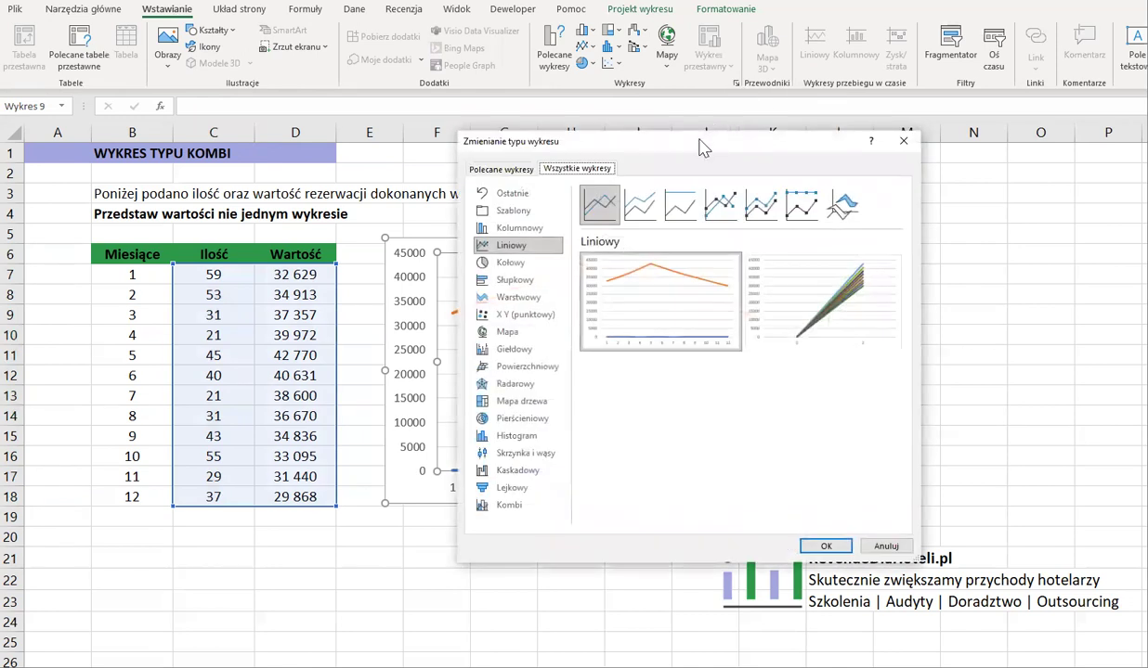
drag(712, 150, 832, 152)
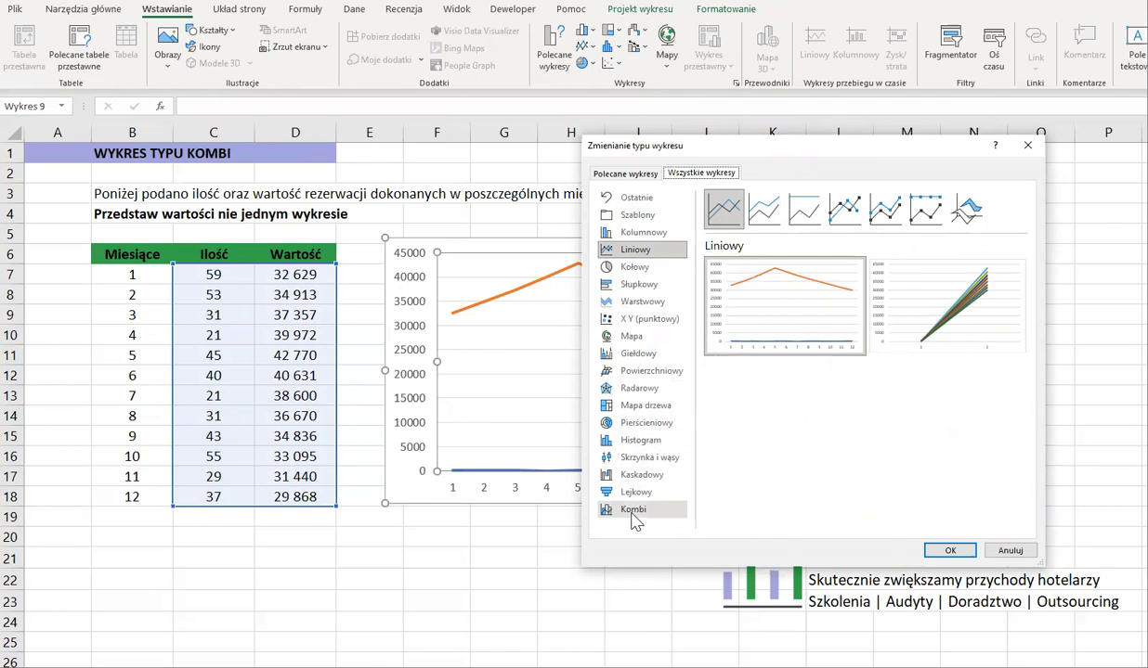
- Choose Combo: Wartość as clustered columns, Ilość as a line on the secondary axis
click(633, 515)
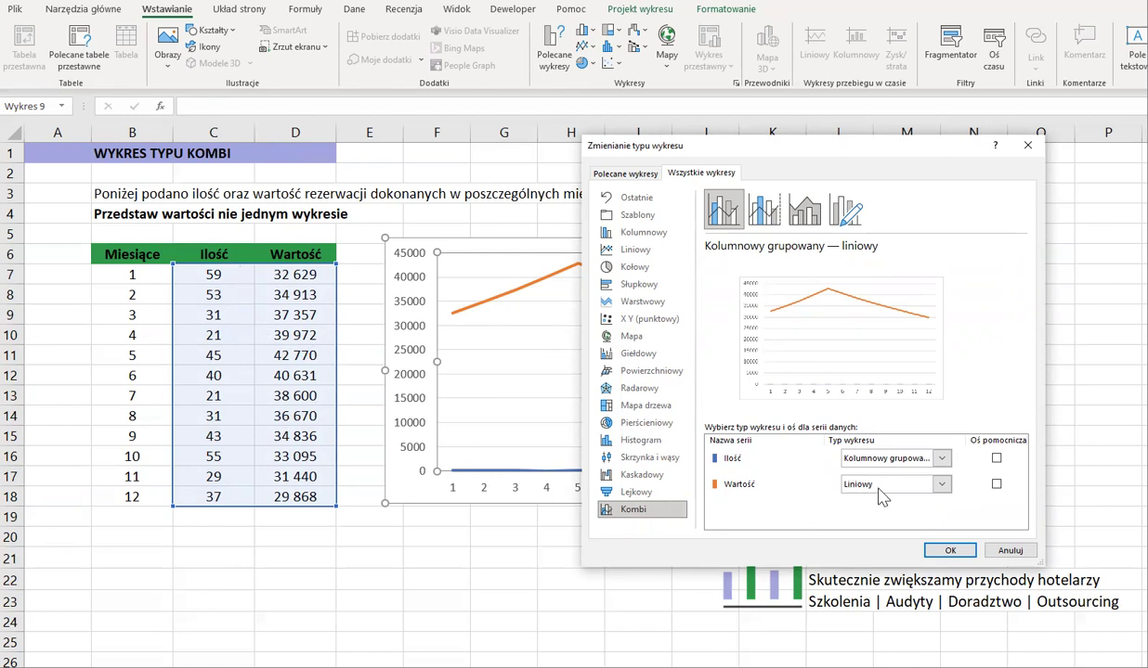
click(942, 459)
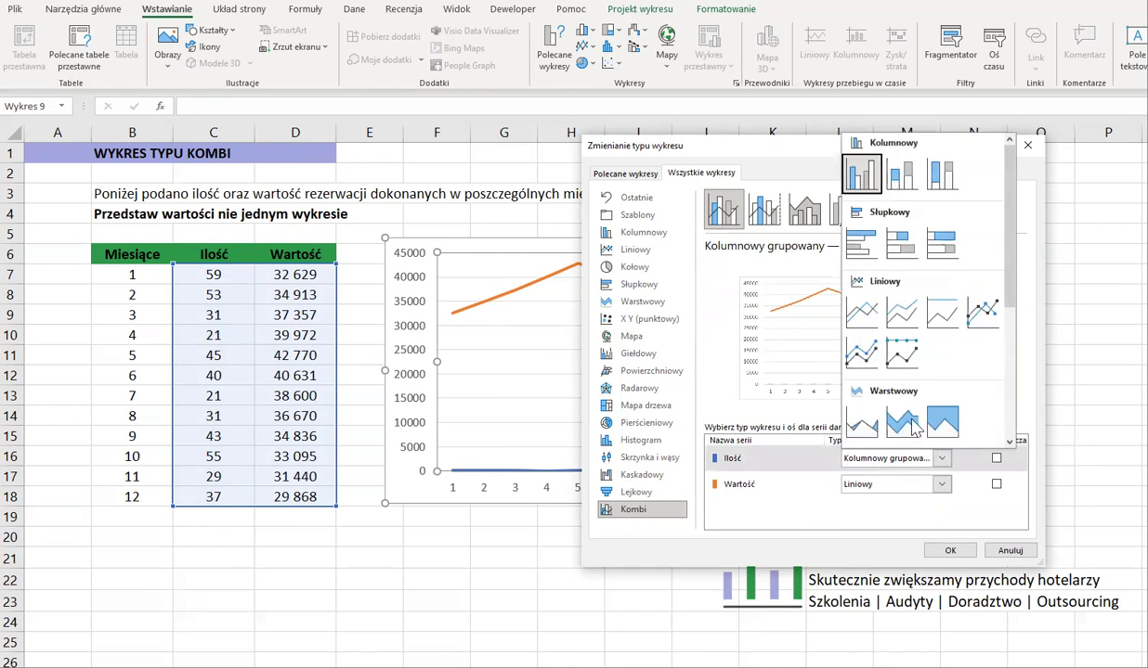
click(862, 317)
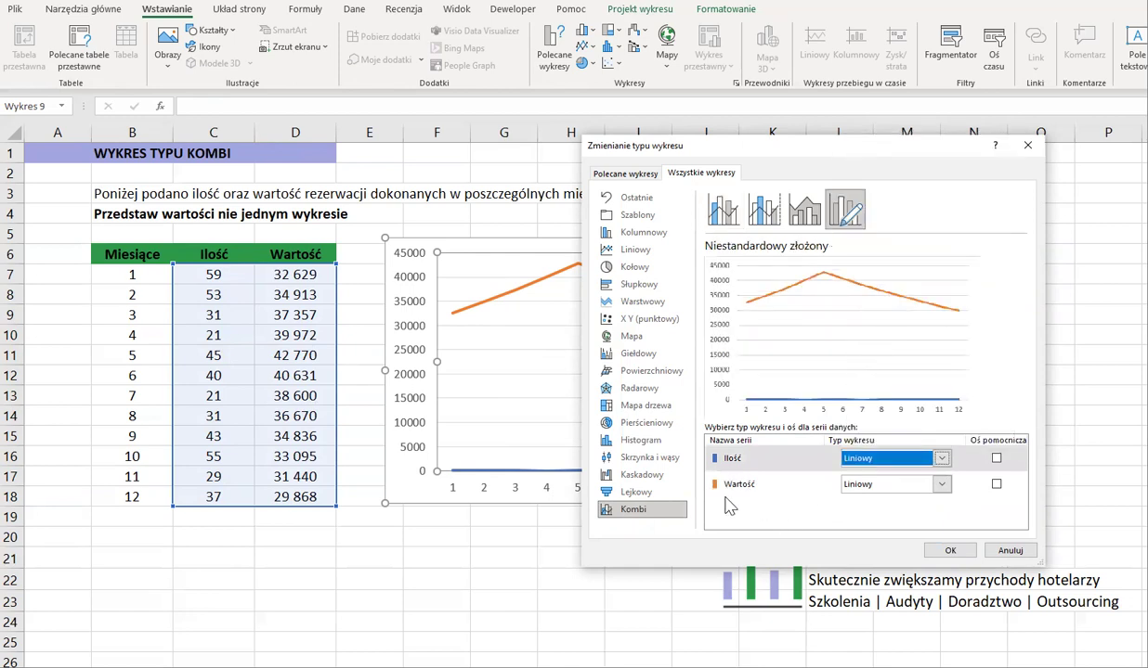
click(942, 485)
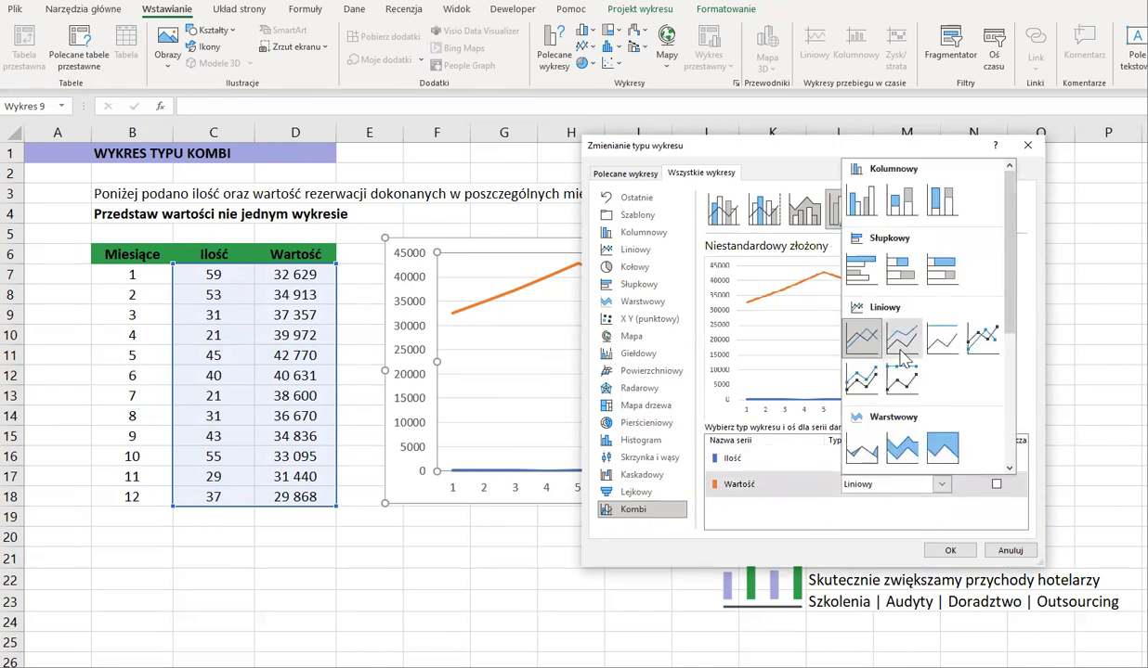
click(862, 200)
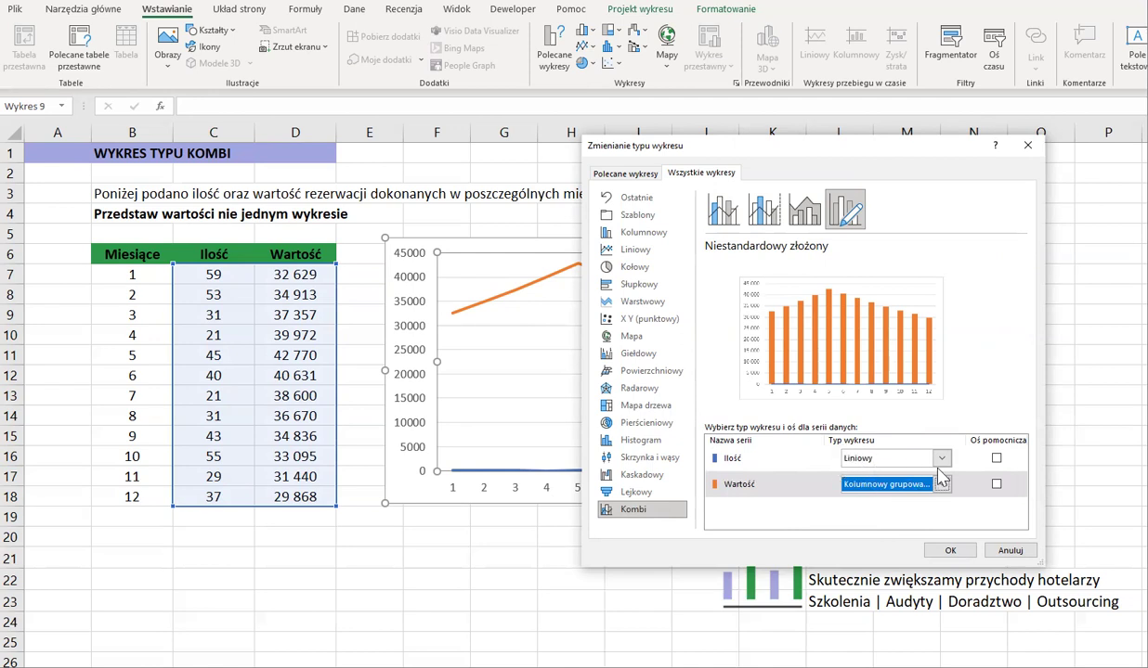
click(996, 459)
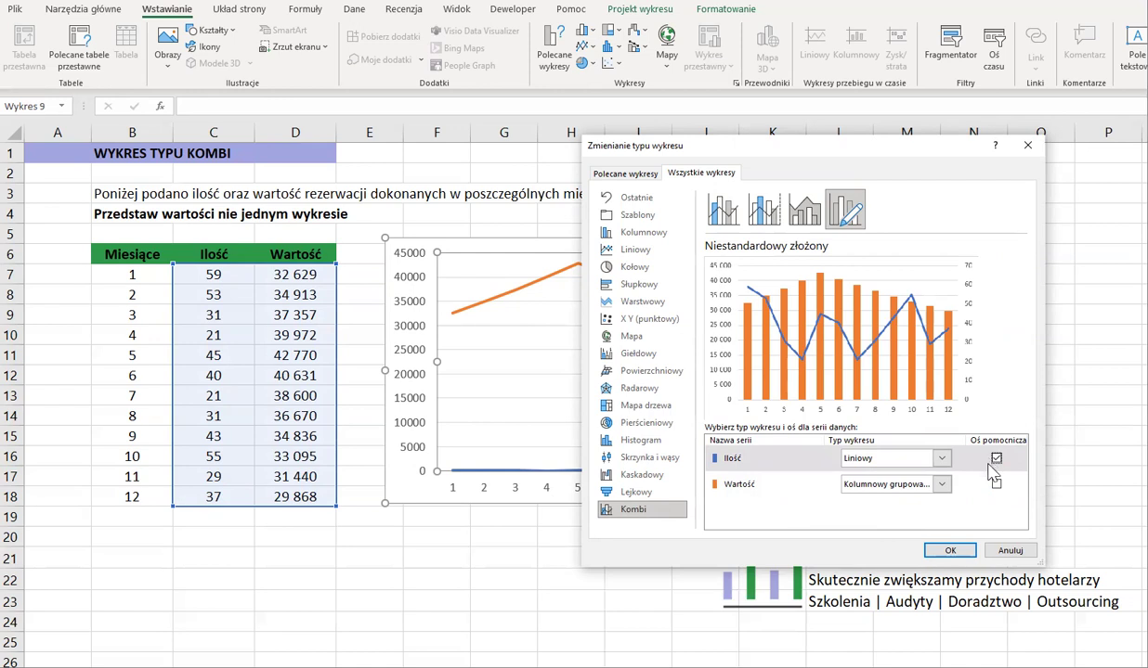
- Apply the combo chart, widen it to column N, and select the data columns C6:D18
click(944, 553)
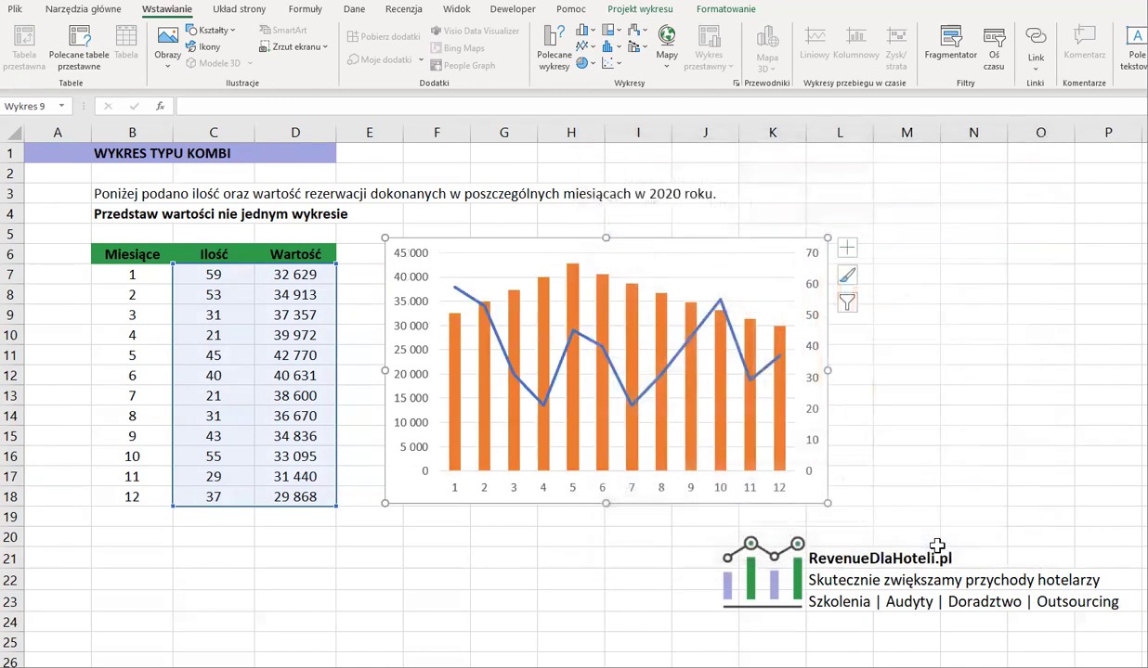
drag(827, 370, 1035, 368)
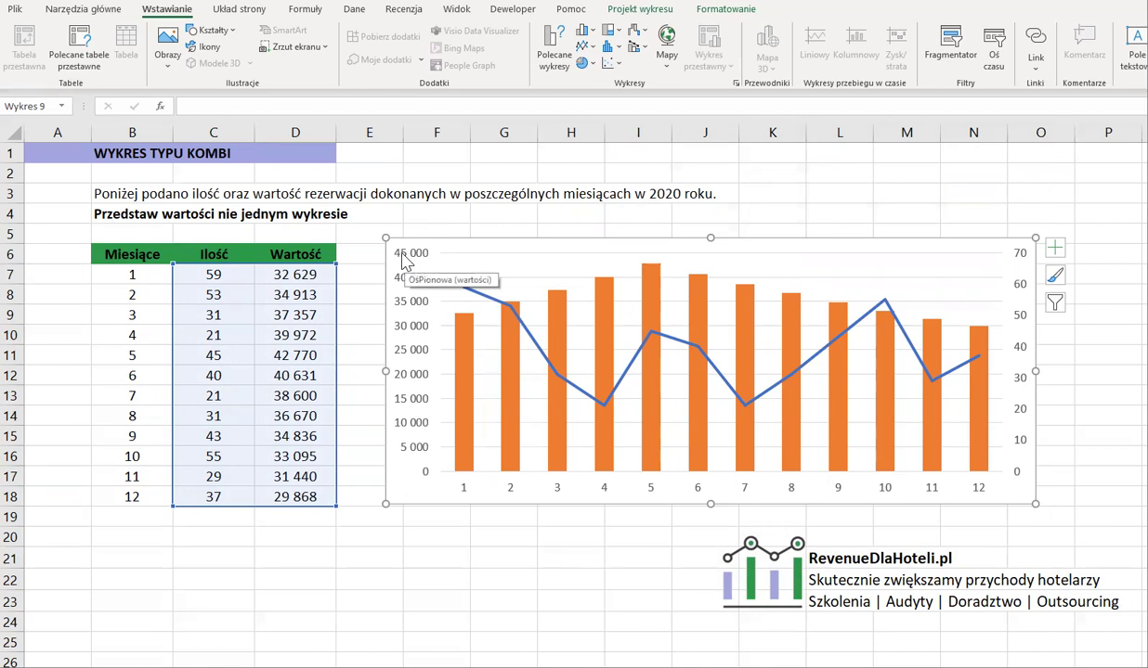
drag(296, 254, 314, 499)
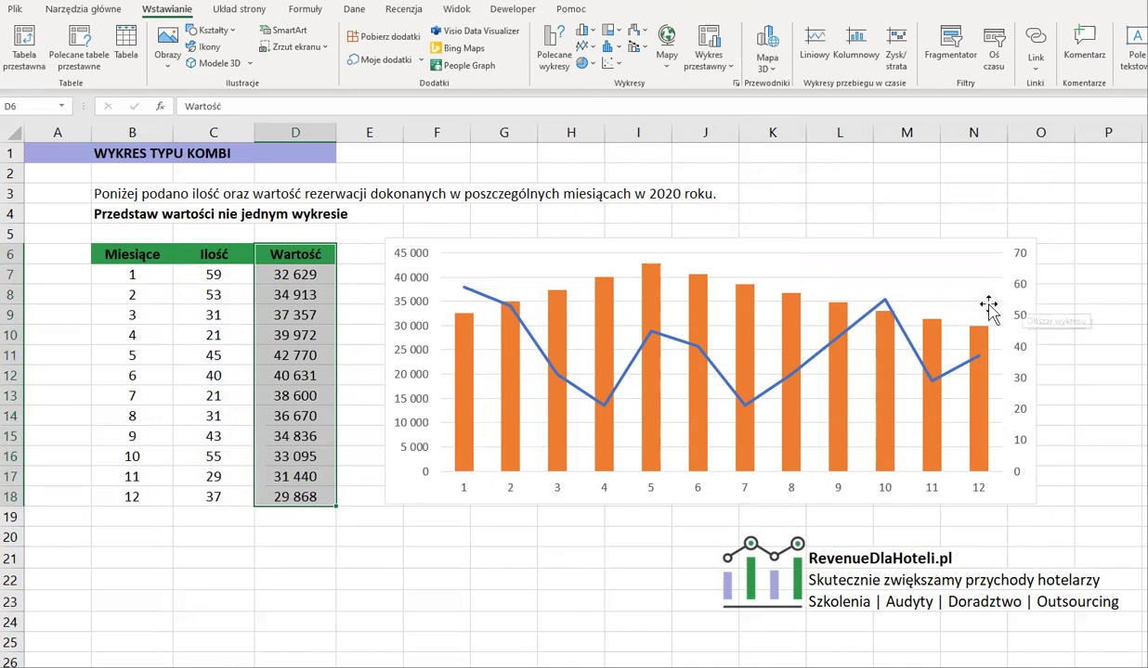
drag(218, 254, 212, 495)
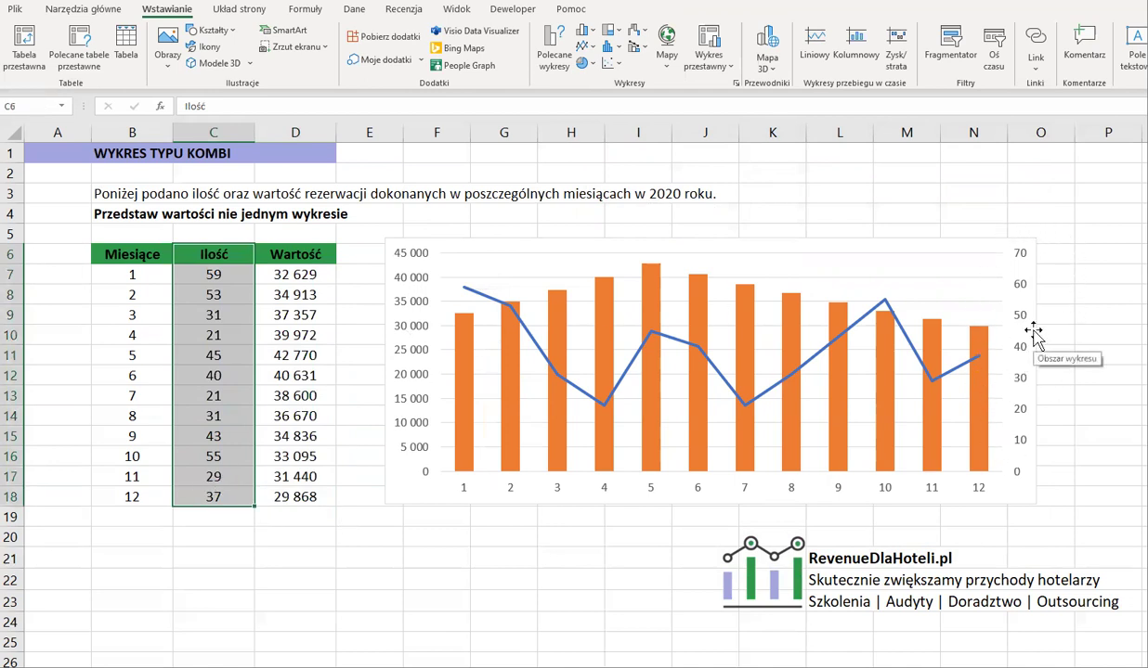
click(222, 251)
drag(287, 257, 314, 494)
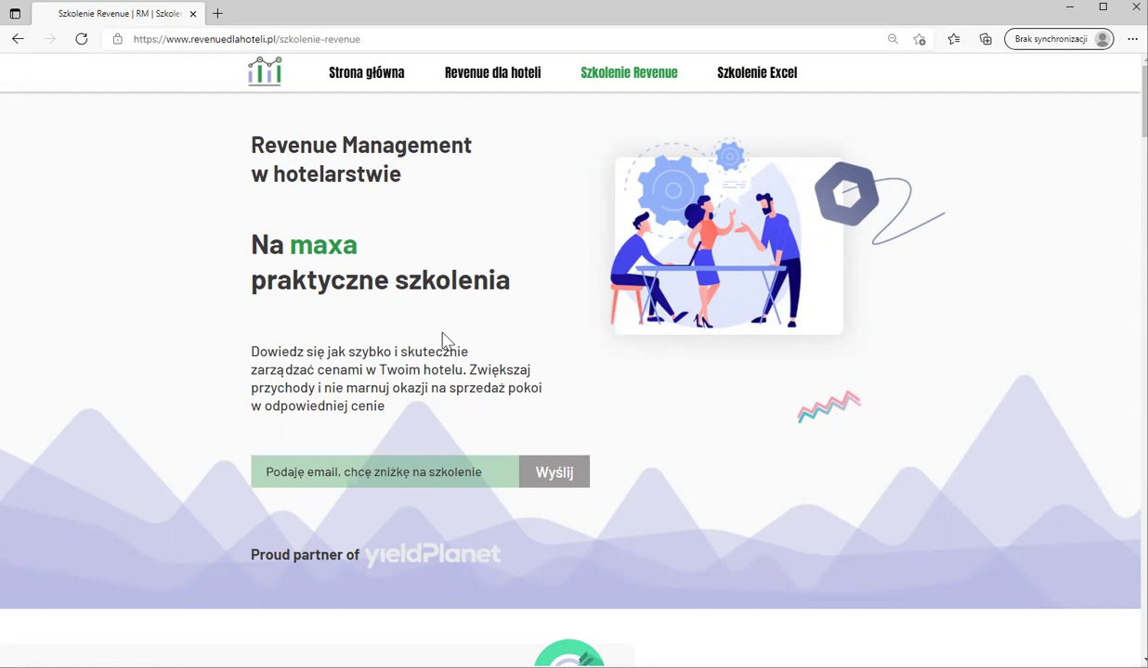
- Scroll the Szkolenie Revenue page down to the REJESTRACJA list of online dates and prices
scroll(689, 250, down, 1)
scroll(689, 251, down, 2)
scroll(689, 250, down, 1)
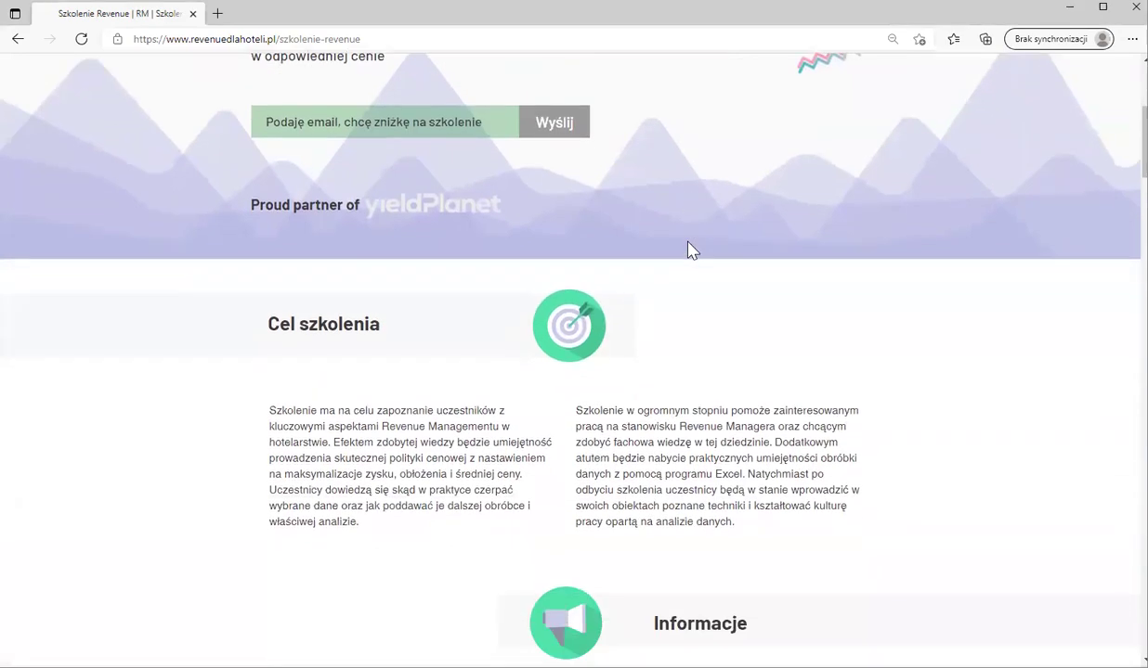
scroll(689, 250, down, 2)
scroll(689, 250, down, 4)
scroll(689, 251, down, 1)
scroll(689, 250, down, 3)
scroll(689, 251, down, 3)
scroll(688, 249, down, 2)
scroll(689, 249, down, 3)
scroll(688, 249, down, 3)
scroll(688, 249, down, 1)
scroll(689, 249, down, 3)
scroll(689, 249, down, 4)
scroll(689, 249, down, 1)
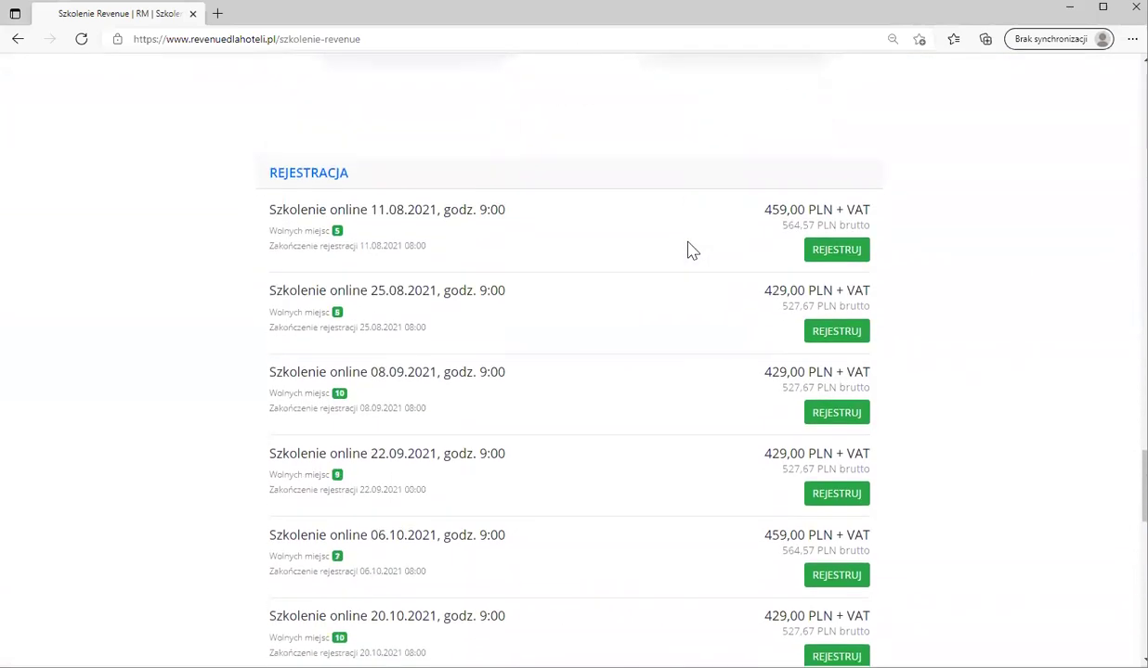